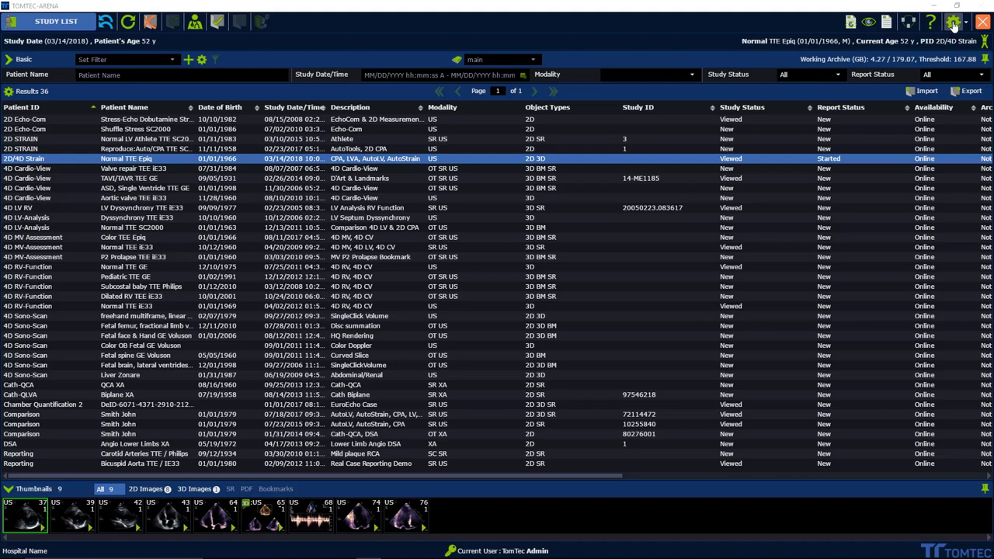
Step: Check the client setup in user settings, keeping primary display 1 and secondary display 2
{"action": "left_click", "coordinate": [952, 26]}
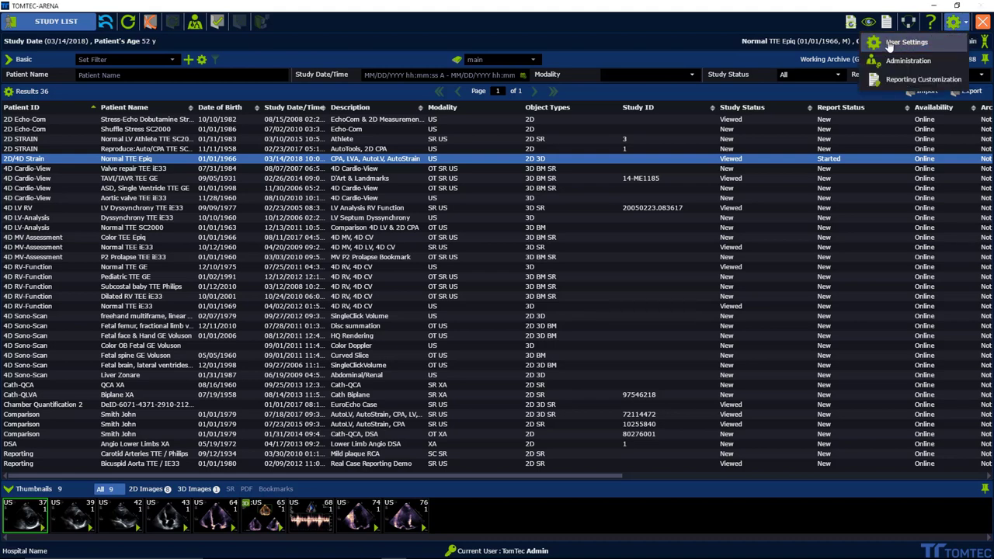
{"action": "left_click", "coordinate": [890, 44]}
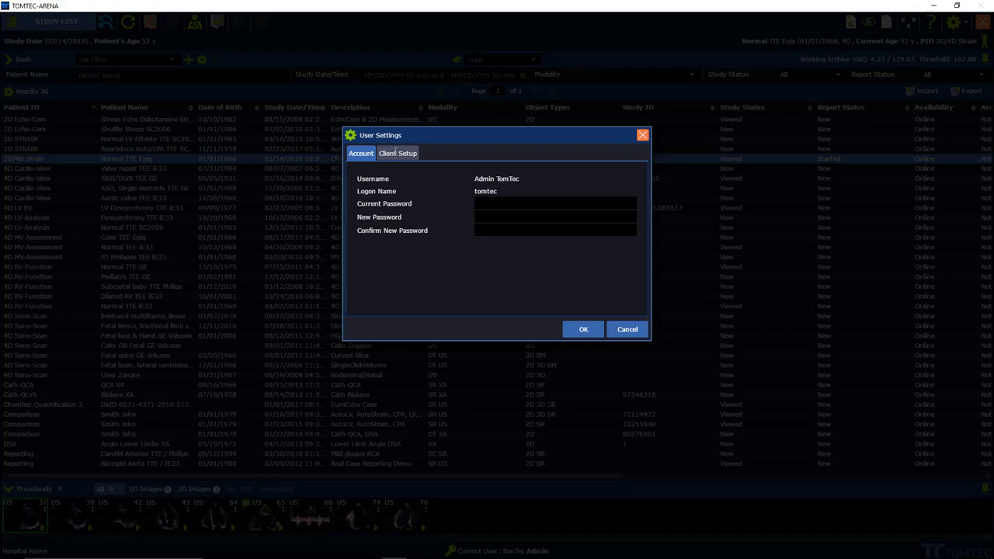
{"action": "left_click", "coordinate": [396, 154]}
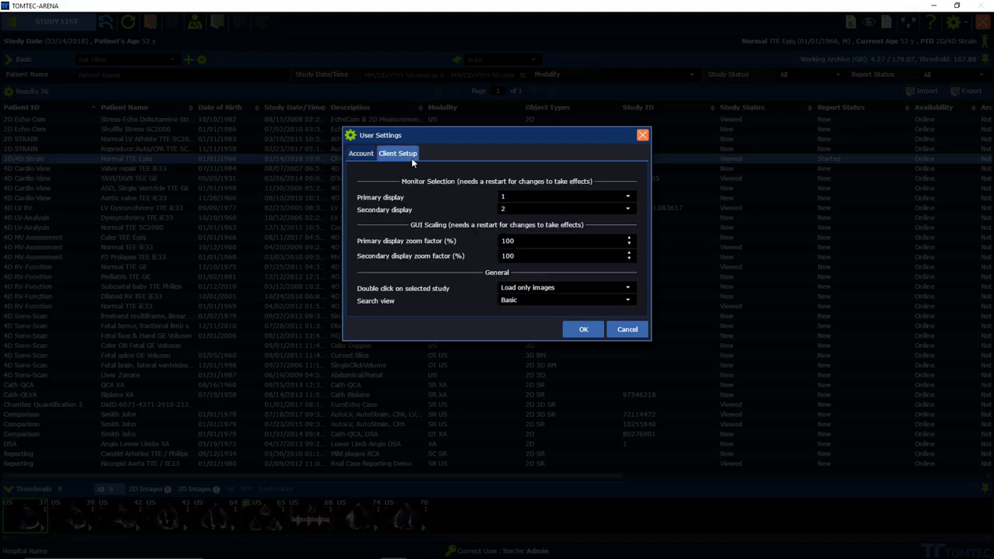
{"action": "left_click", "coordinate": [630, 199]}
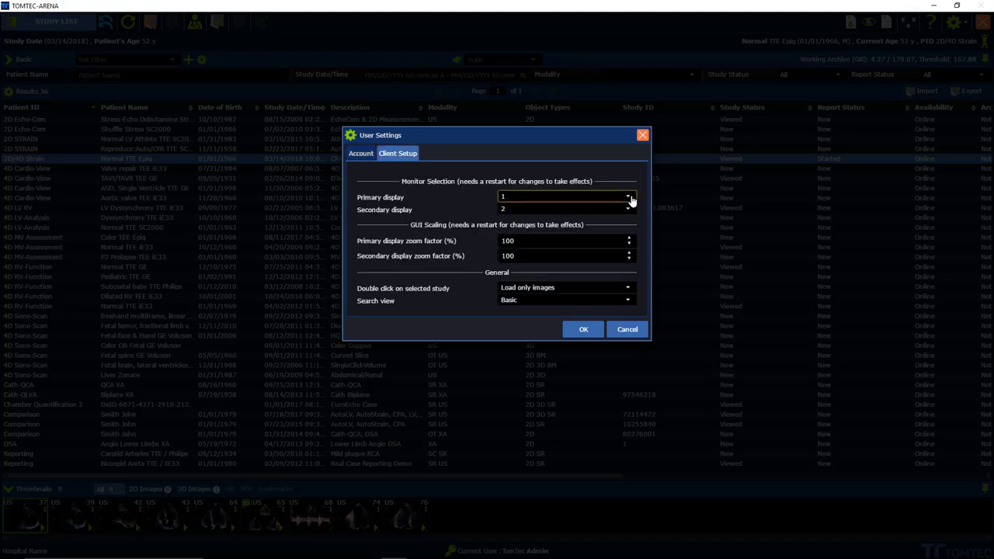
{"action": "left_click", "coordinate": [630, 199]}
{"action": "left_click", "coordinate": [628, 211]}
{"action": "left_click", "coordinate": [627, 210]}
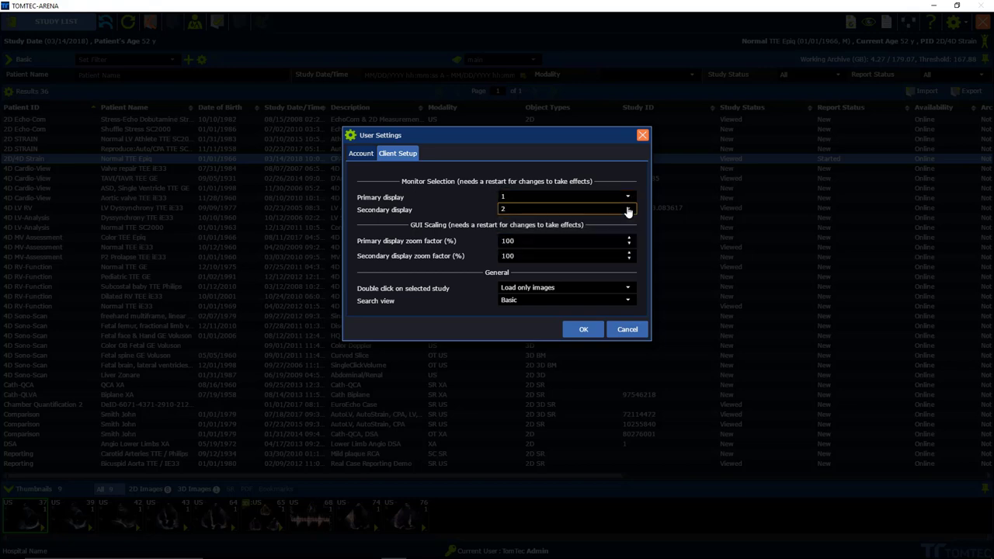
{"action": "left_click", "coordinate": [583, 329]}
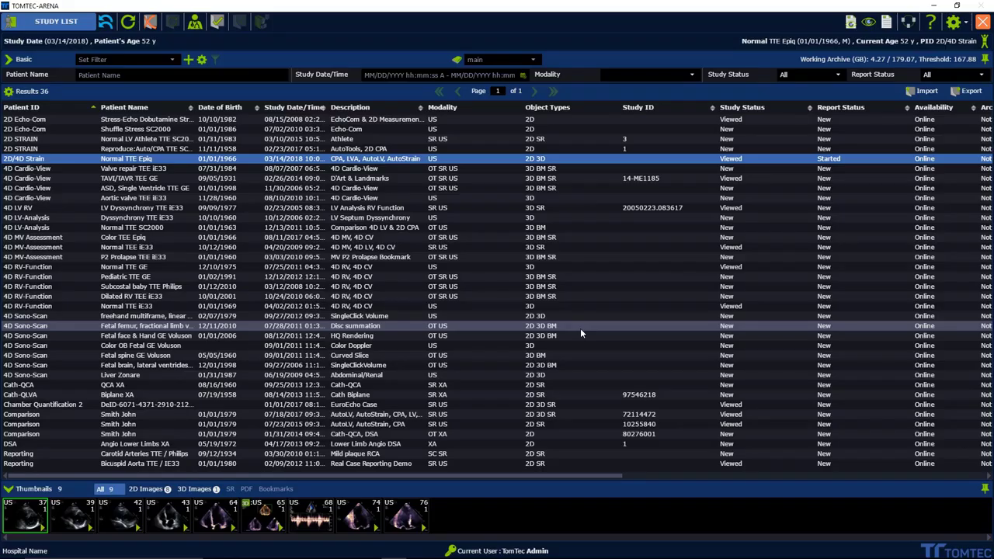
Step: Switch to advanced search and limit Study Date/Time to 03/14/2018
{"action": "left_click", "coordinate": [451, 551]}
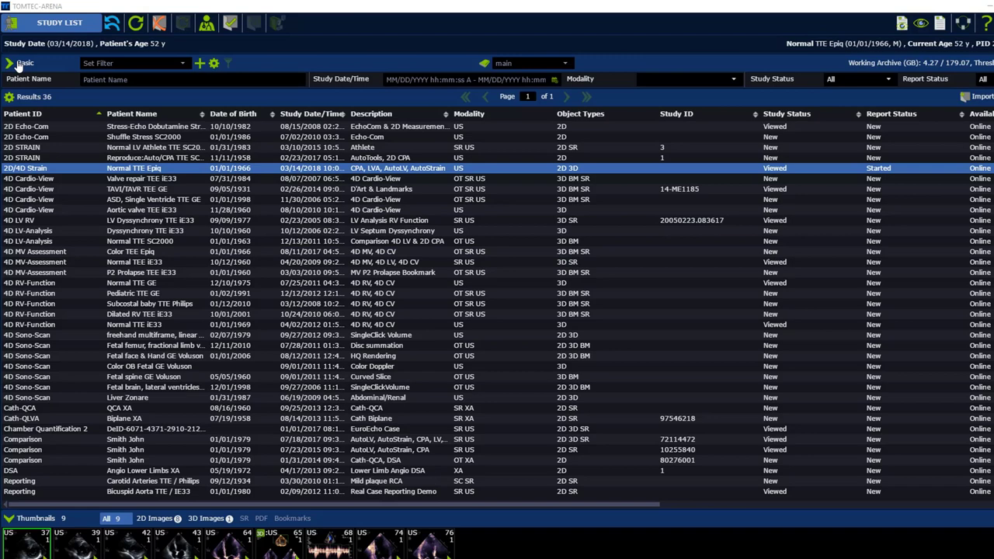
{"action": "left_click", "coordinate": [20, 64]}
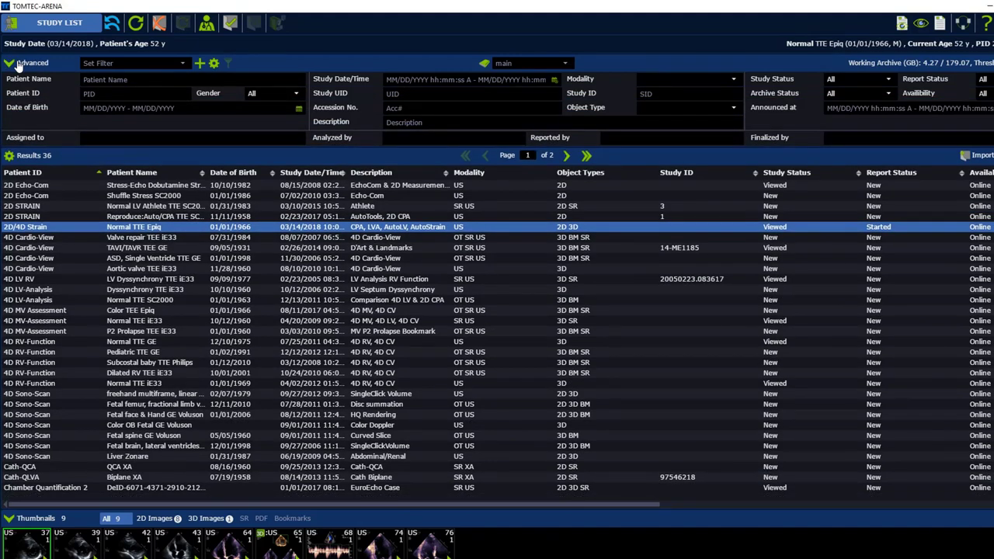
{"action": "left_click", "coordinate": [554, 80]}
{"action": "left_click", "coordinate": [404, 135]}
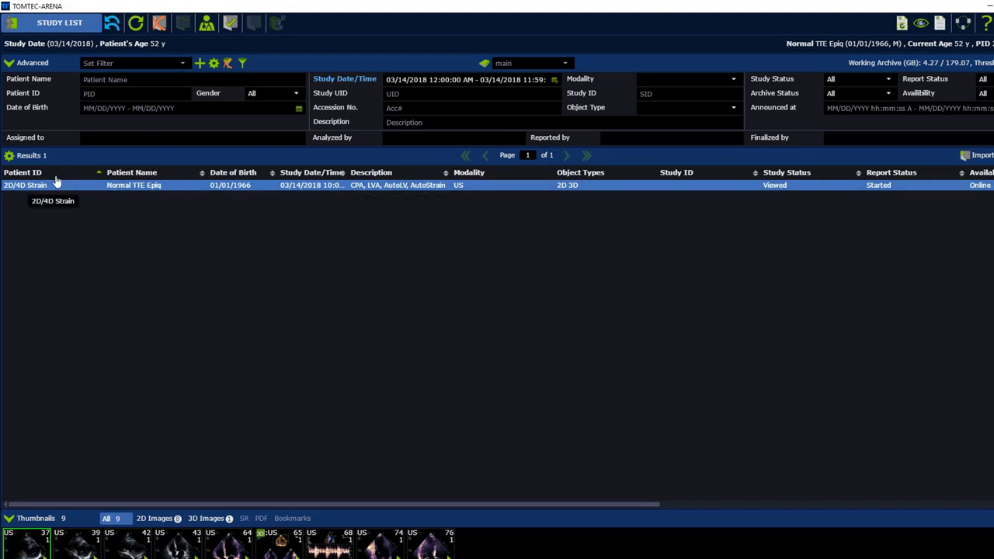
Step: Hide the Availability column in the study table's column settings
{"action": "left_click", "coordinate": [9, 156]}
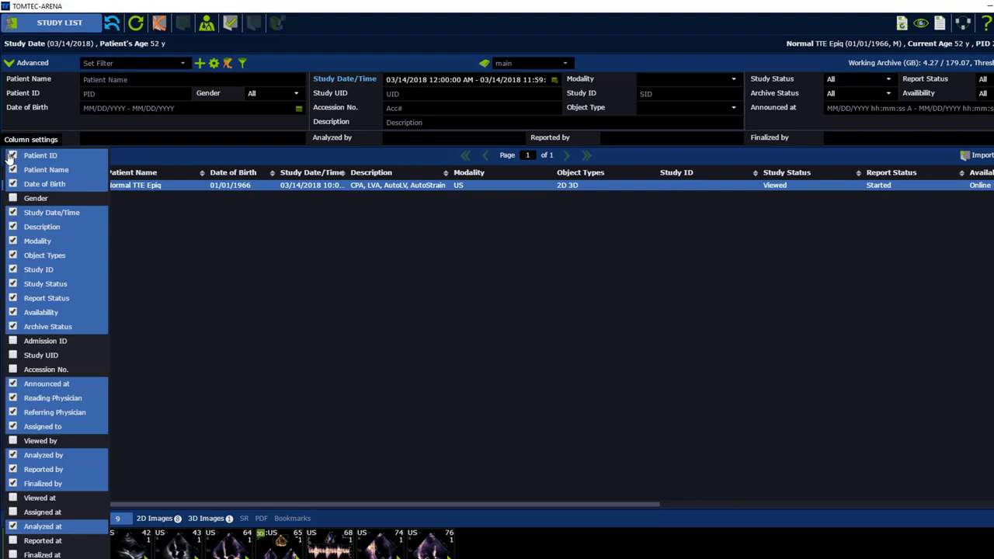
{"action": "left_click", "coordinate": [47, 313]}
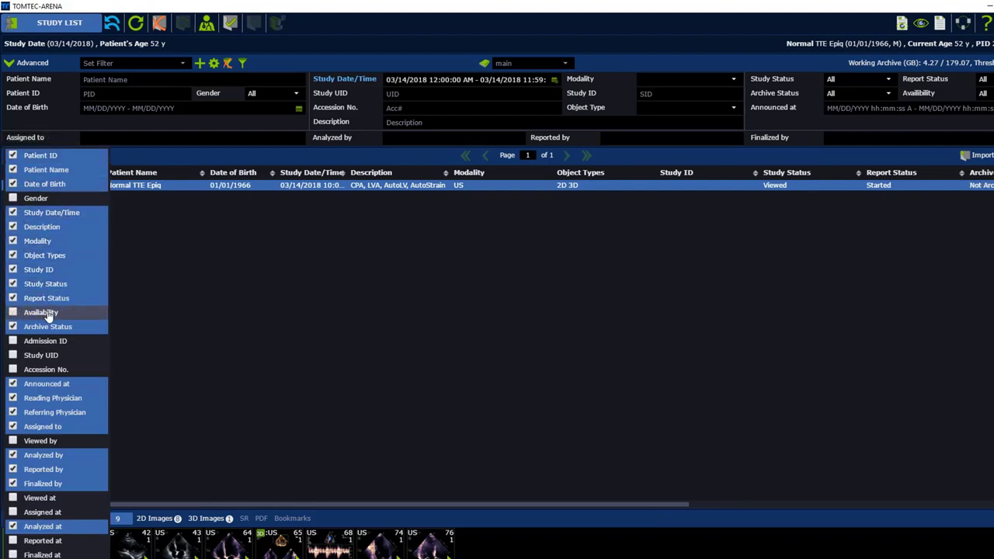
{"action": "left_click", "coordinate": [152, 304]}
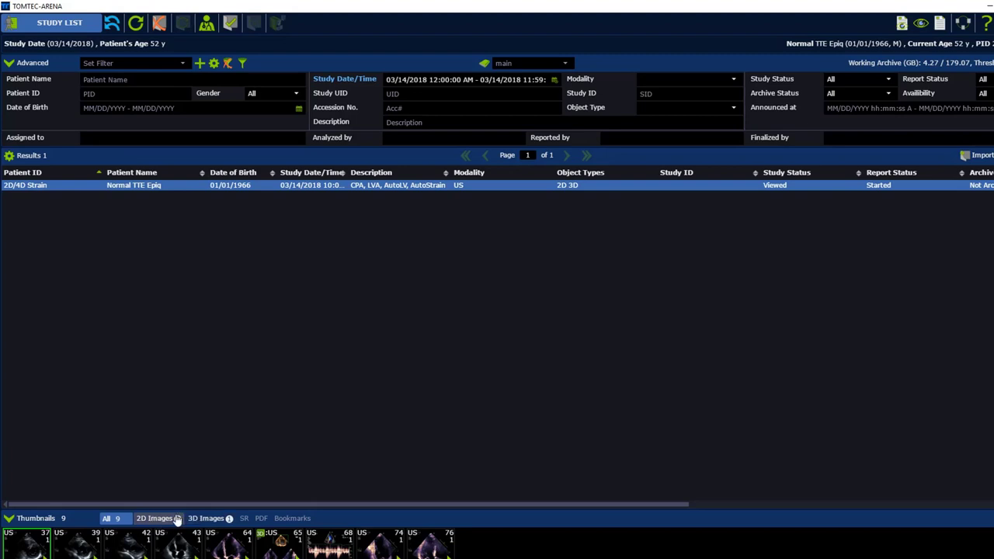
Step: Cycle the thumbnail filter through 3D and 2D images, ending on All to show nine images
{"action": "left_click", "coordinate": [206, 519]}
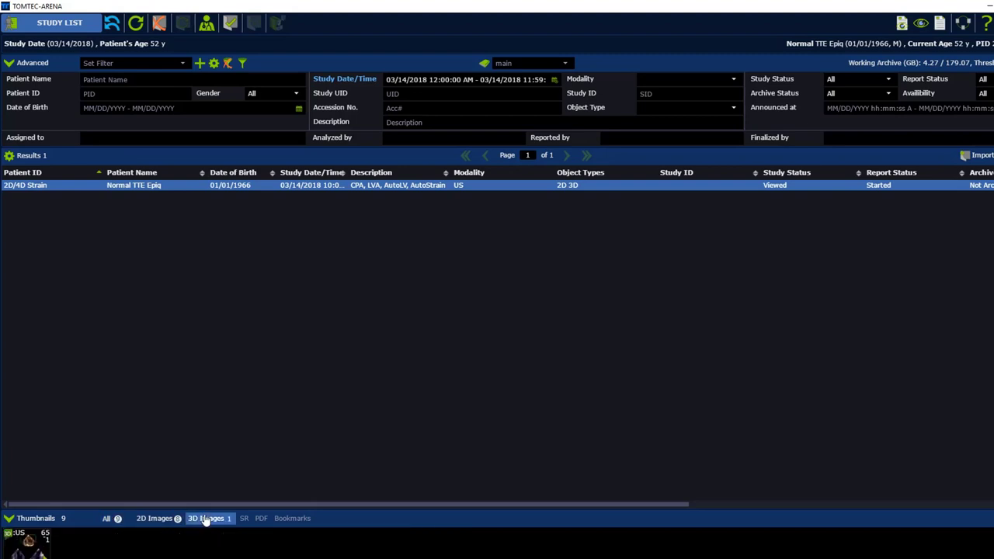
{"action": "left_click", "coordinate": [146, 522], "text": "ctrl"}
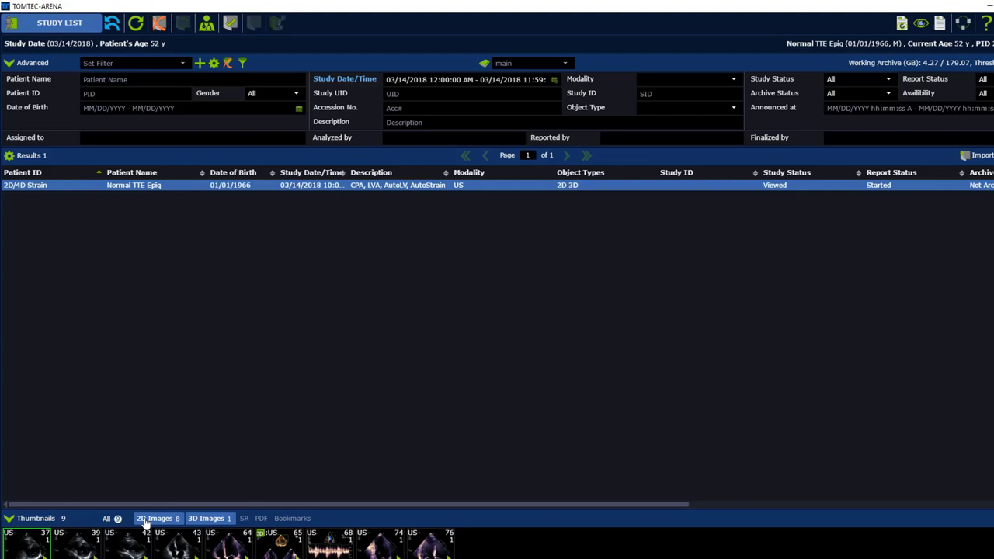
{"action": "left_click", "coordinate": [109, 519]}
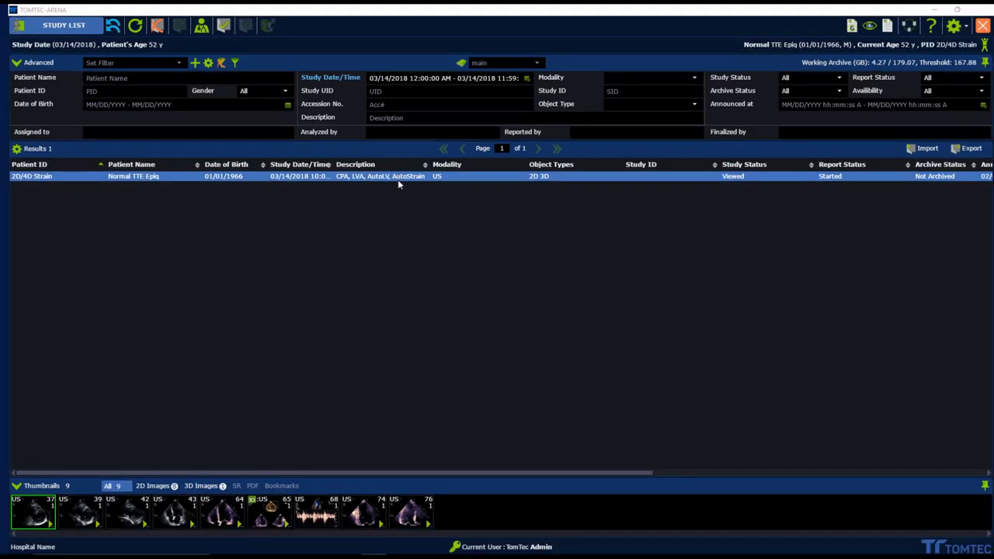
{"action": "right_click", "coordinate": [398, 179]}
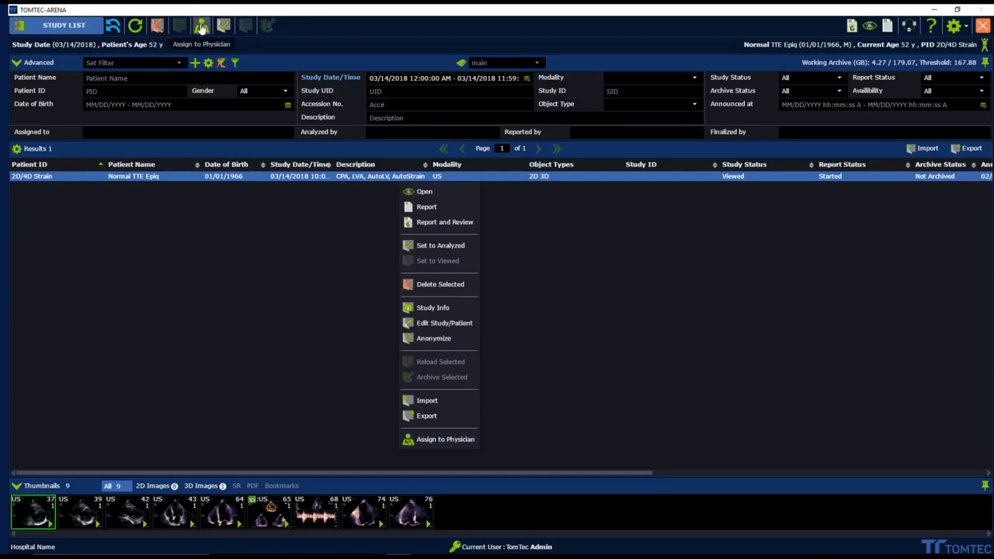
{"action": "left_click", "coordinate": [239, 214]}
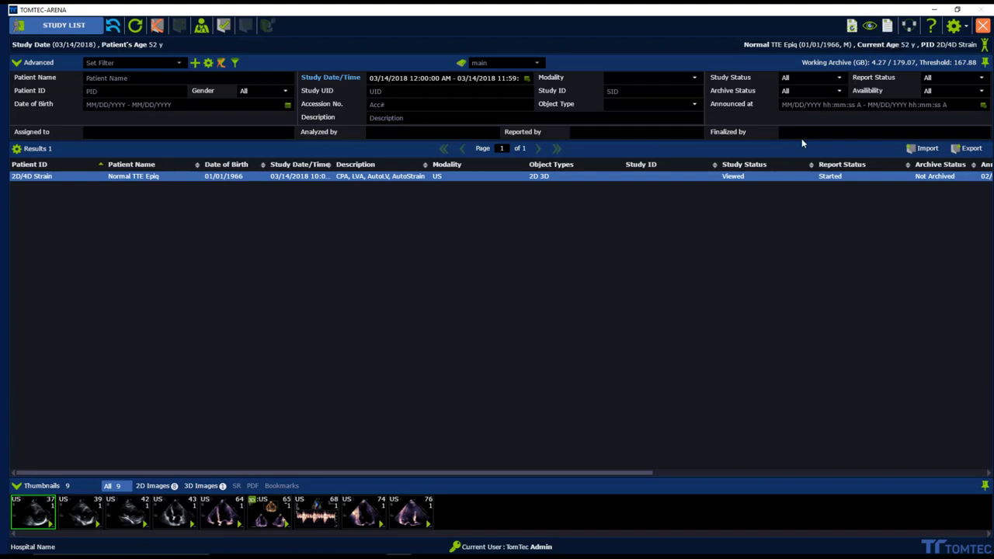
Step: Open the 2D/4D Strain study with Report and Review from its context menu
{"action": "right_click", "coordinate": [787, 173]}
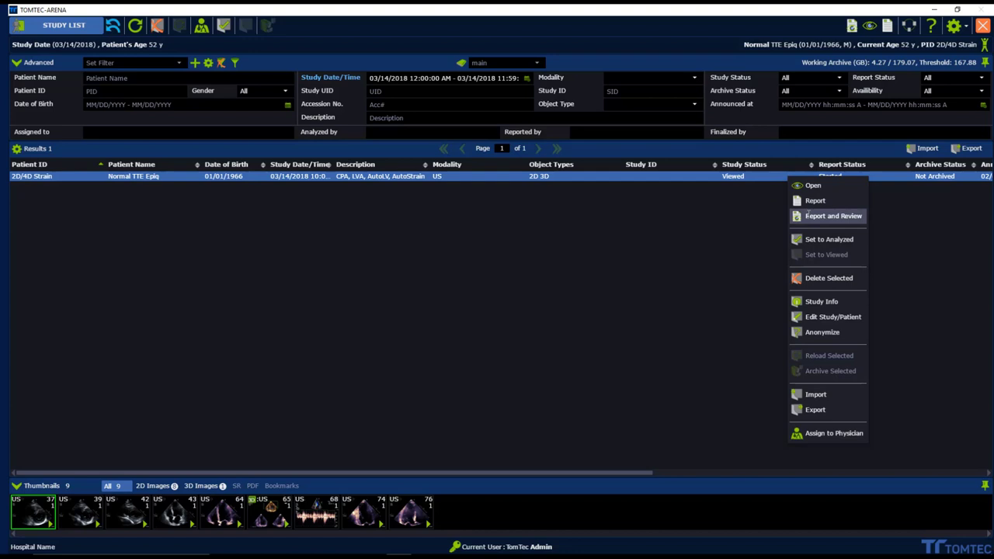
{"action": "left_click", "coordinate": [807, 217]}
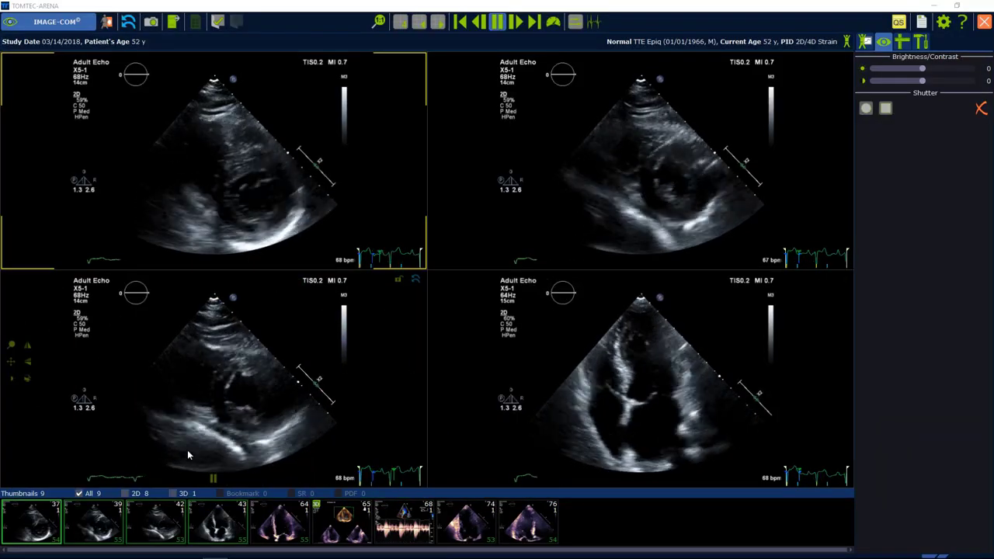
Step: Filter thumbnails to the 2D clips and open the Left Ventricle measurement list
{"action": "mouse_move", "coordinate": [56, 505]}
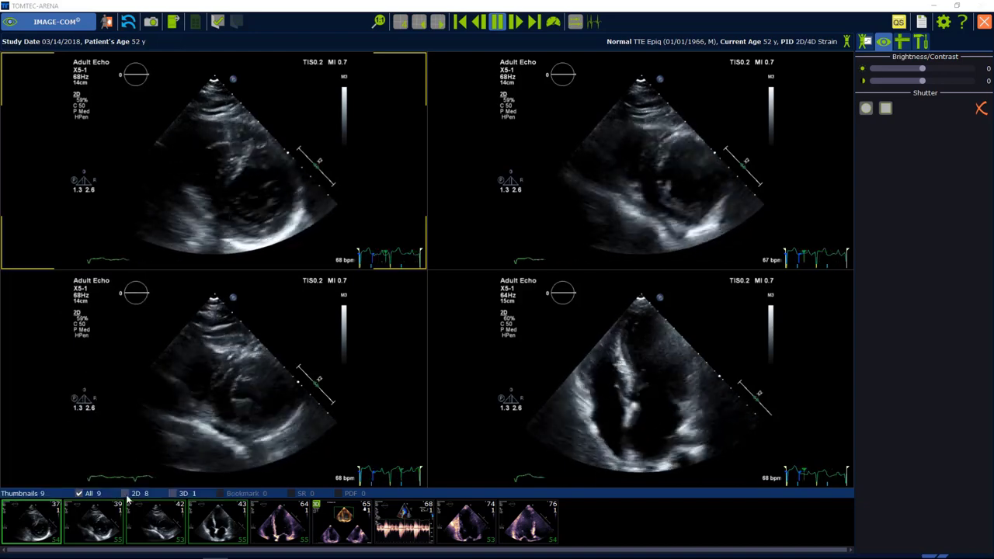
{"action": "left_click", "coordinate": [127, 494]}
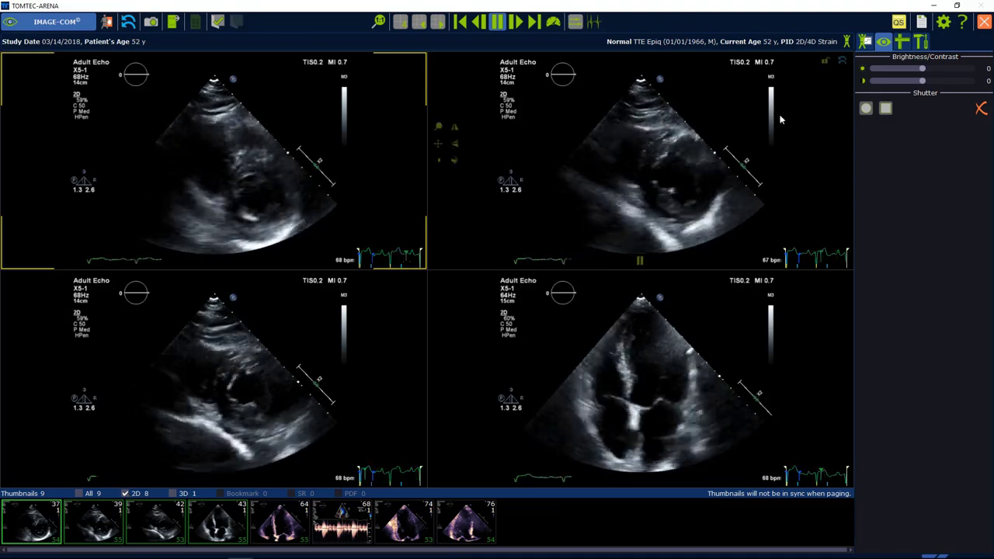
{"action": "left_click", "coordinate": [902, 43]}
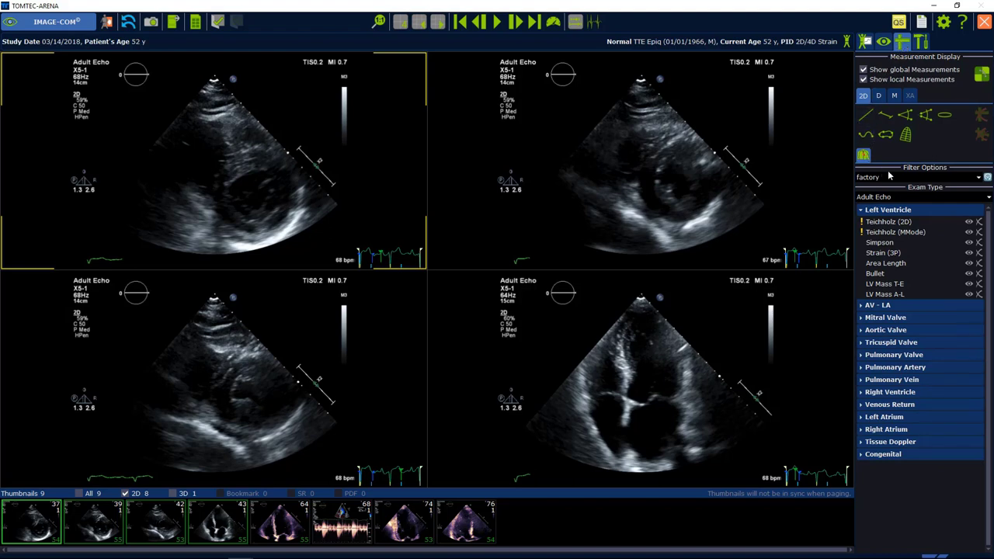
Step: Set the measurement filter to auto and load clips 74 and 64 into the lower views
{"action": "left_click", "coordinate": [981, 177]}
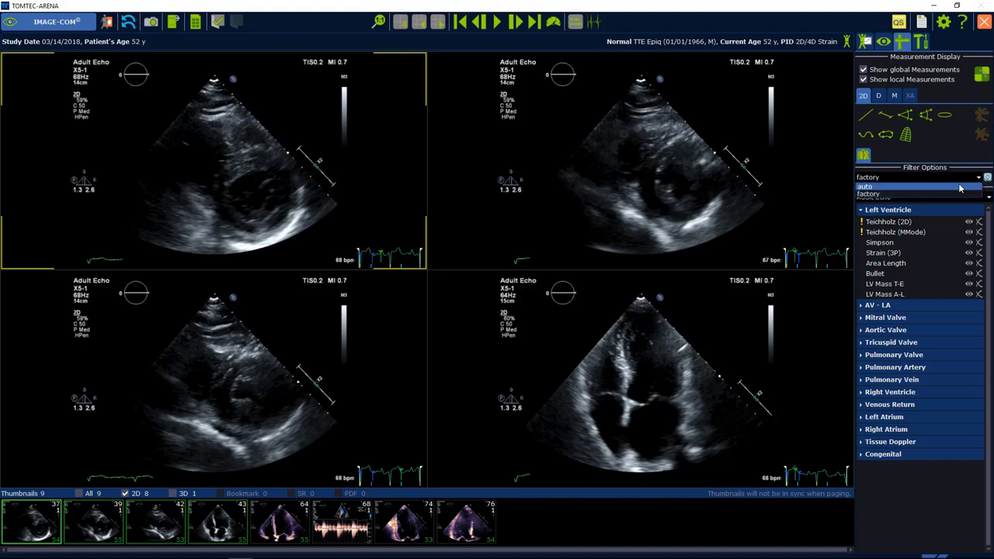
{"action": "left_click", "coordinate": [959, 188]}
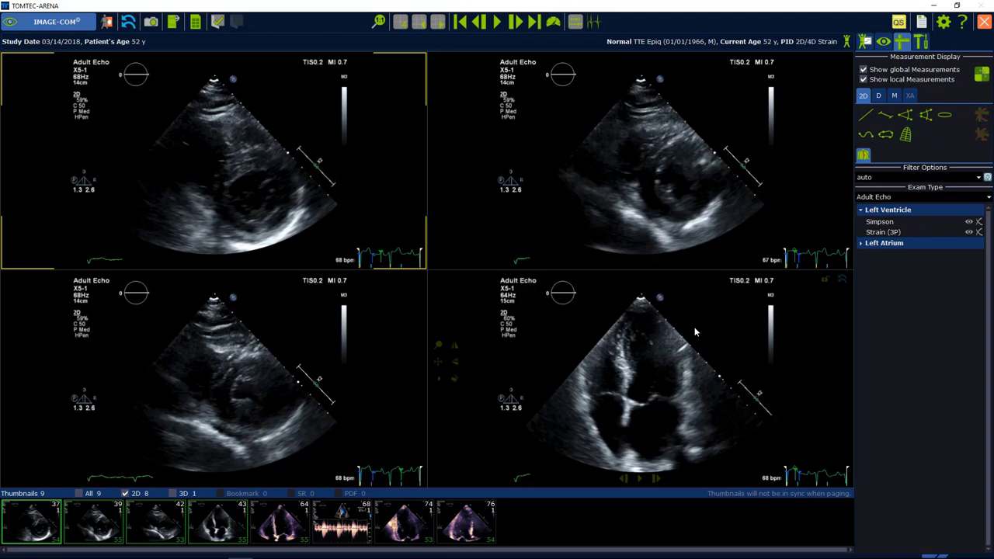
{"action": "left_click_drag", "start_coordinate": [419, 511], "coordinate": [291, 396]}
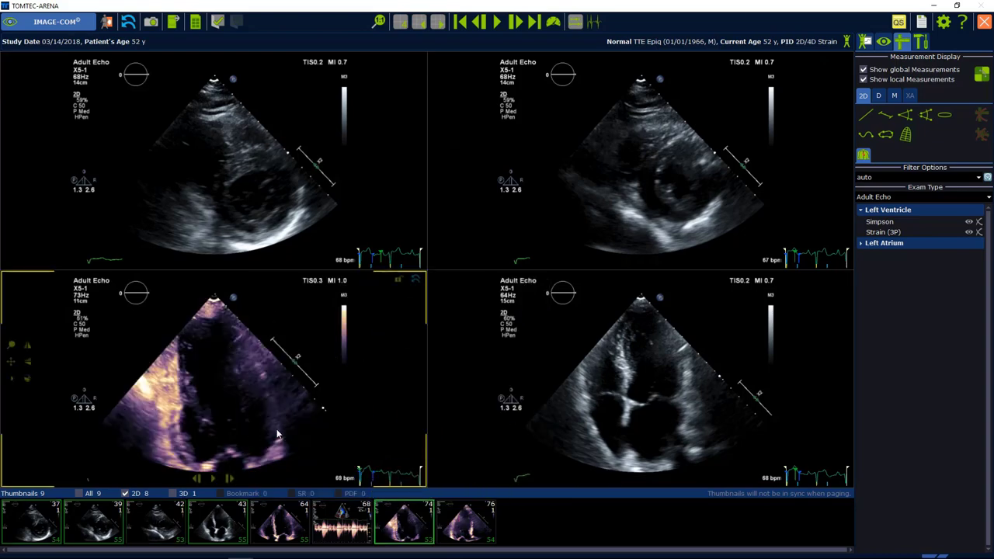
{"action": "left_click_drag", "start_coordinate": [280, 520], "coordinate": [584, 373]}
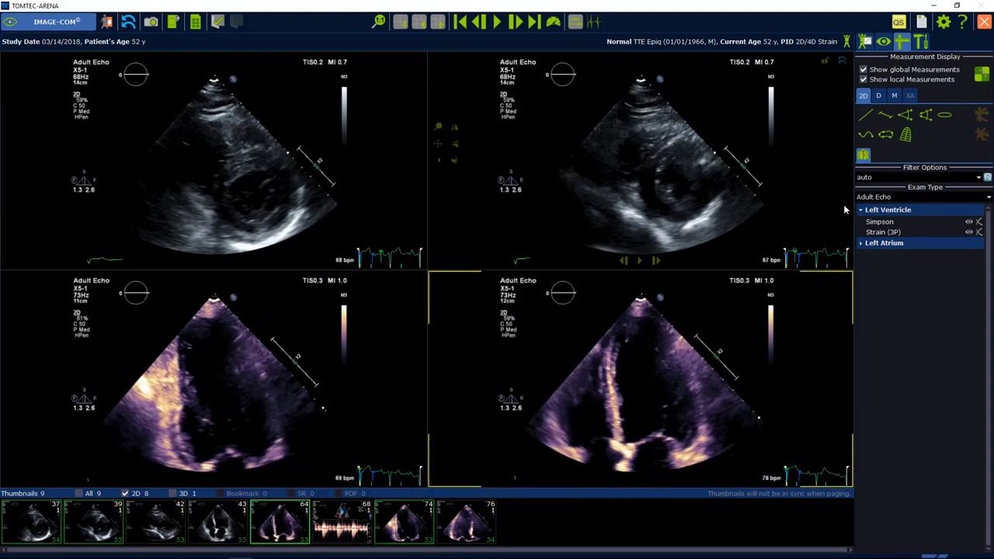
Step: Auto-trace Simpson biplane volumes on 4CH and 2CH: EDV 126.65 ml, EF 56.2%
{"action": "left_click", "coordinate": [892, 223]}
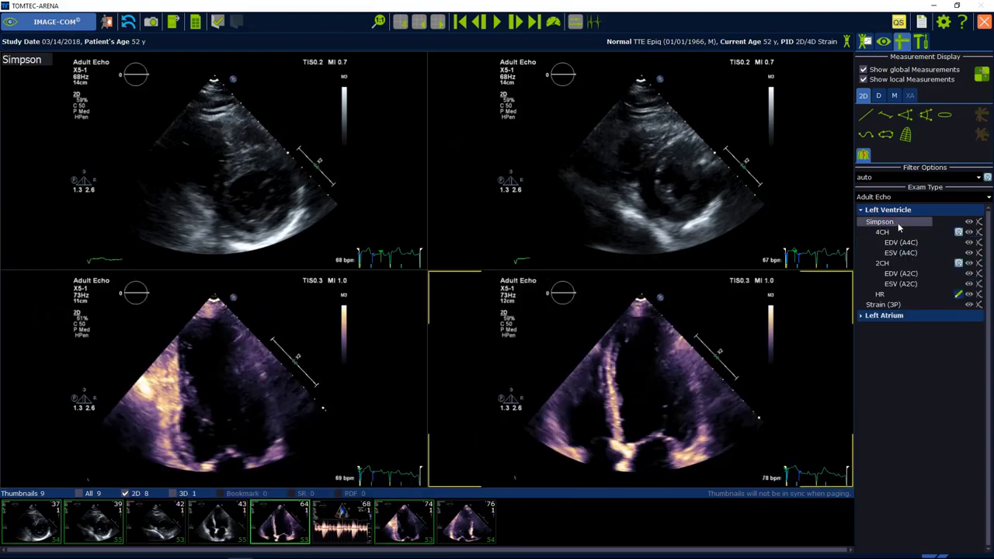
{"action": "left_click", "coordinate": [960, 233]}
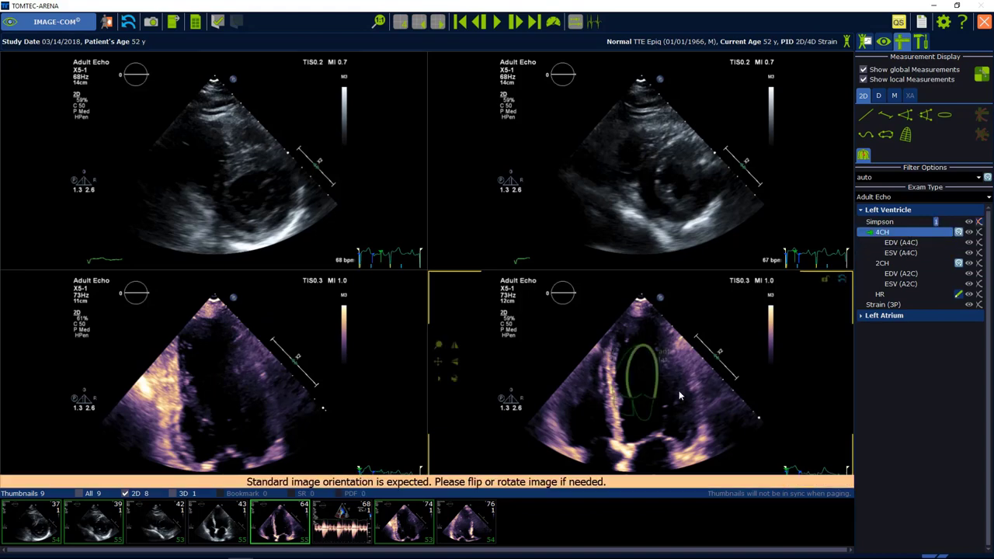
{"action": "left_click", "coordinate": [230, 388]}
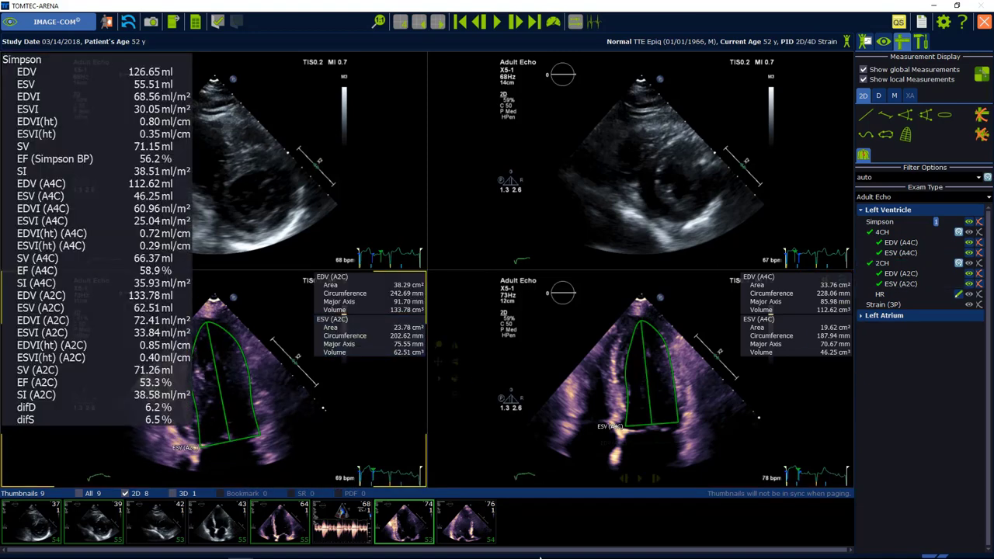
{"action": "left_click", "coordinate": [932, 242]}
{"action": "left_click", "coordinate": [969, 225]}
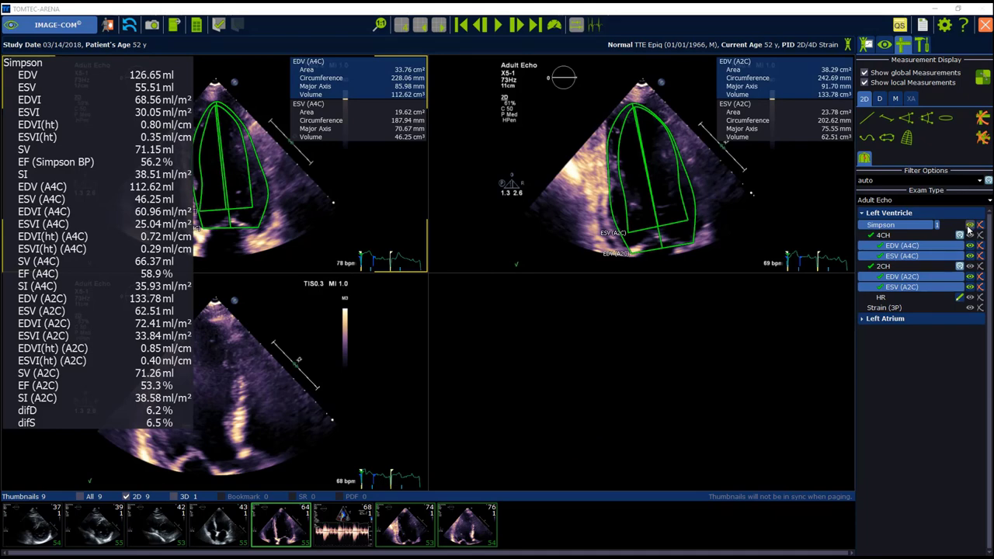
Step: Run Strain (3P) with clip 76 loaded, auto-tracing the apical views for GLS -17.2%
{"action": "left_click", "coordinate": [911, 305]}
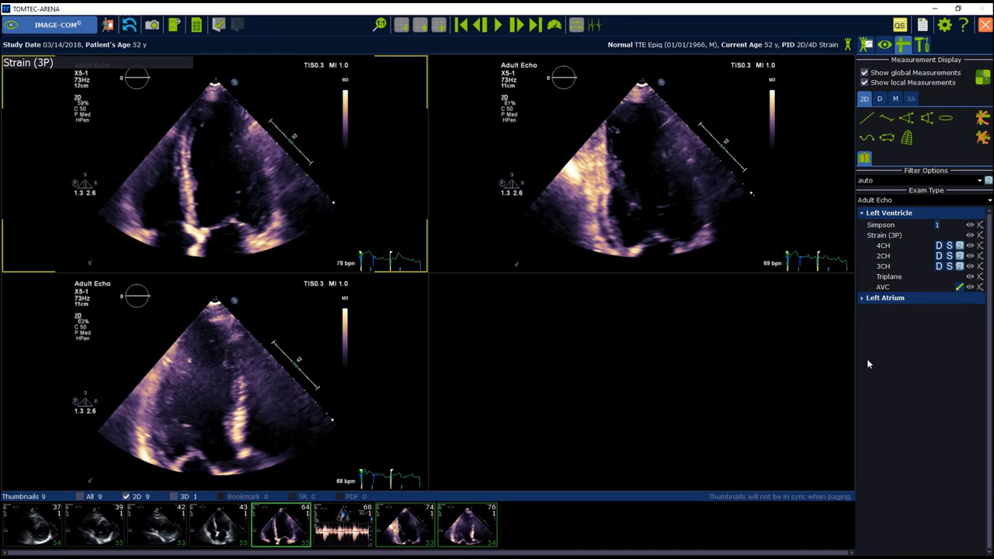
{"action": "double_click", "coordinate": [490, 536]}
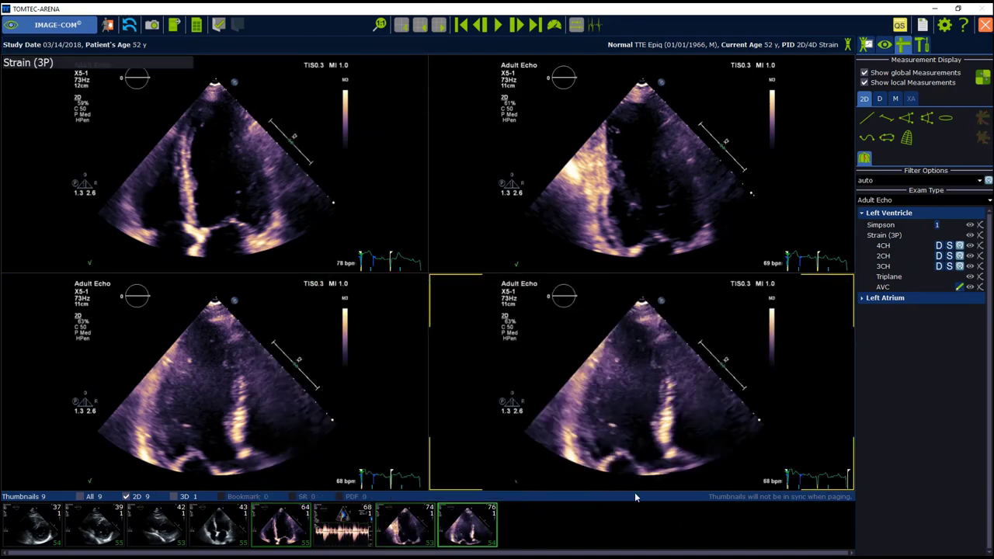
{"action": "left_click", "coordinate": [961, 245]}
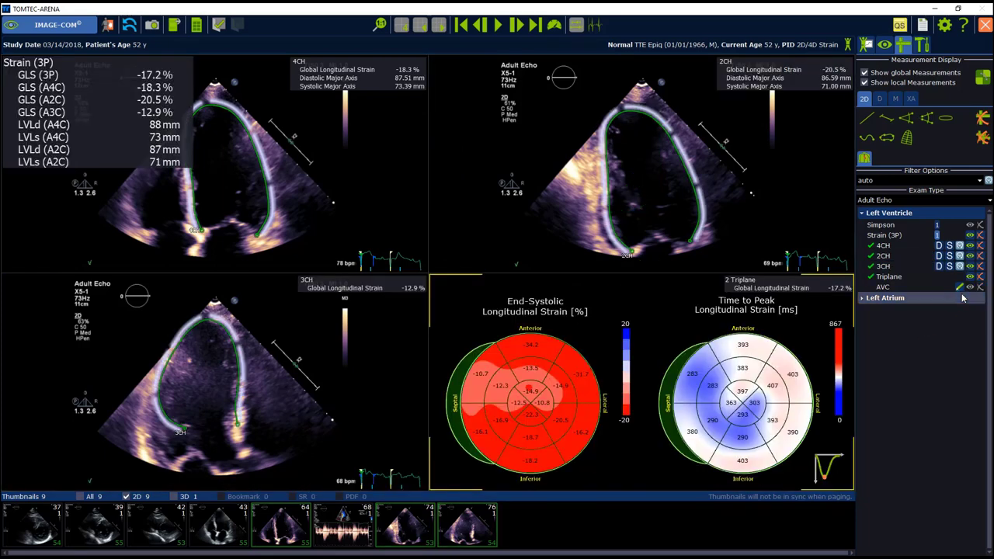
Step: Switch the measurement filter to factory and draw a 30.66 mm distance on the four-chamber clip
{"action": "left_click", "coordinate": [964, 180]}
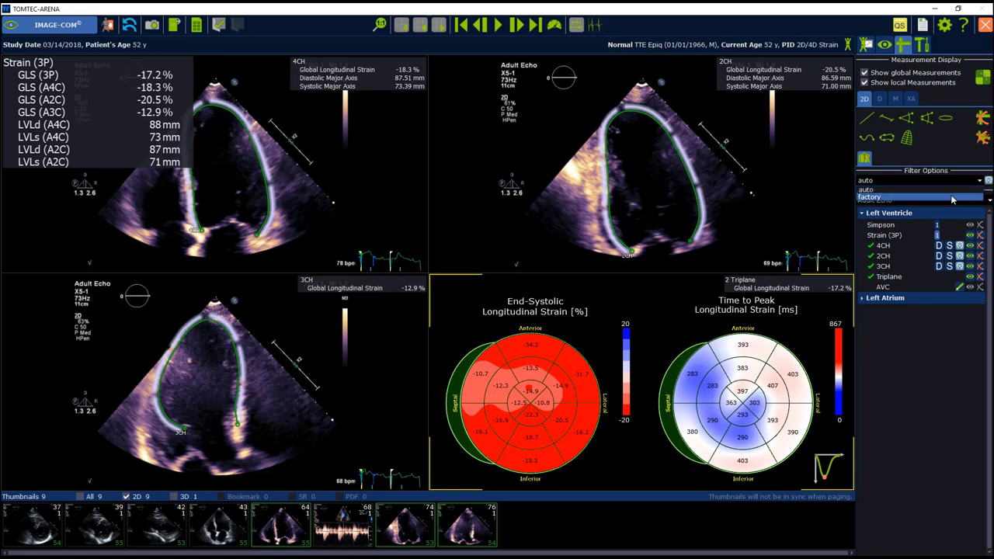
{"action": "left_click", "coordinate": [950, 197]}
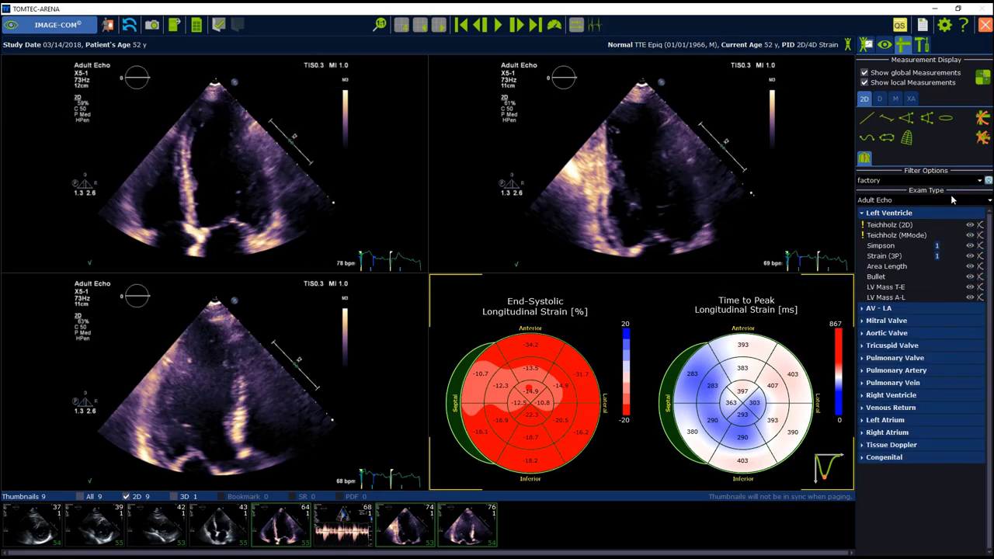
{"action": "left_click", "coordinate": [865, 118]}
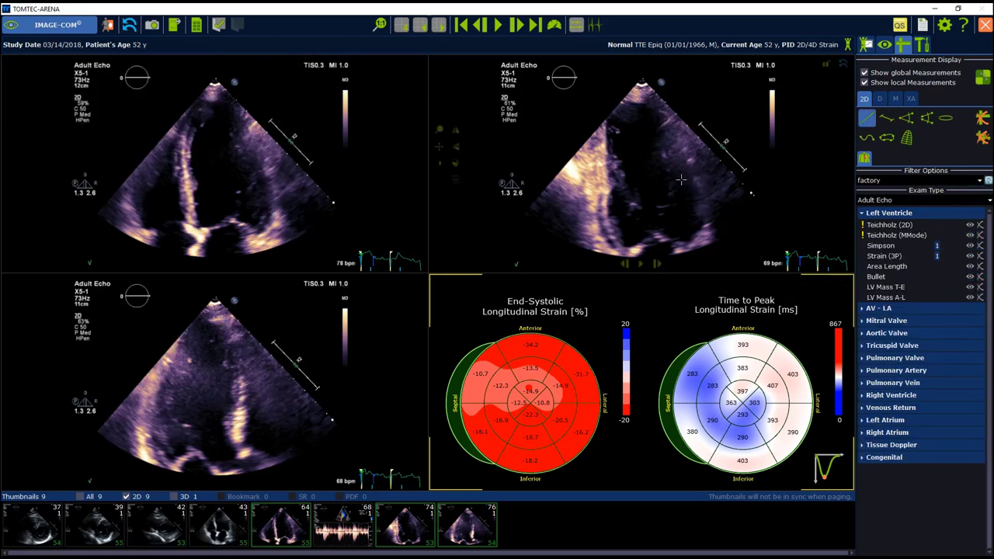
{"action": "left_click", "coordinate": [219, 228]}
{"action": "left_click", "coordinate": [248, 234]}
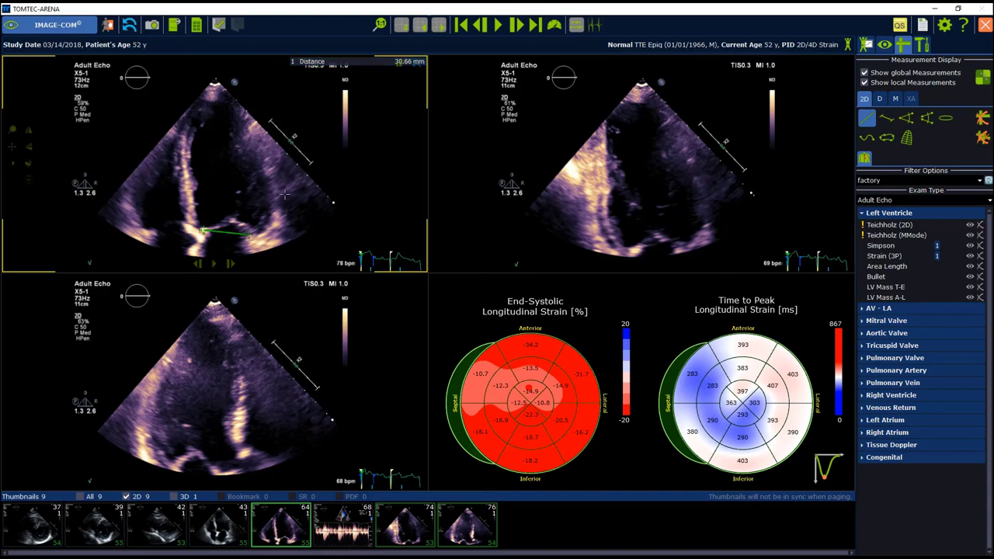
{"action": "left_click", "coordinate": [347, 65]}
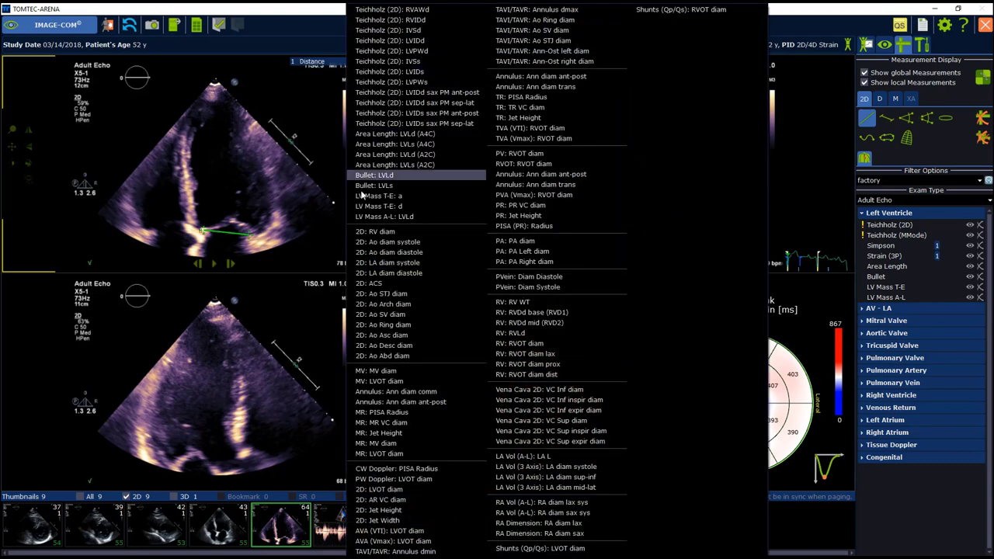
Step: Load the aortic CW Doppler clip and trace AV VTI: 36.6 cm, Vmax 1.78 m/s
{"action": "left_click", "coordinate": [374, 371]}
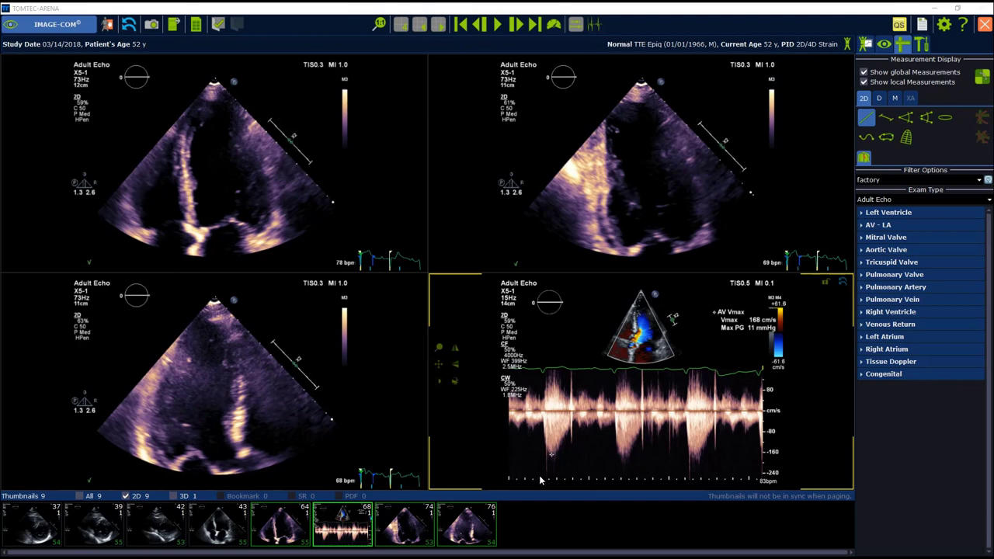
{"action": "left_click", "coordinate": [879, 249]}
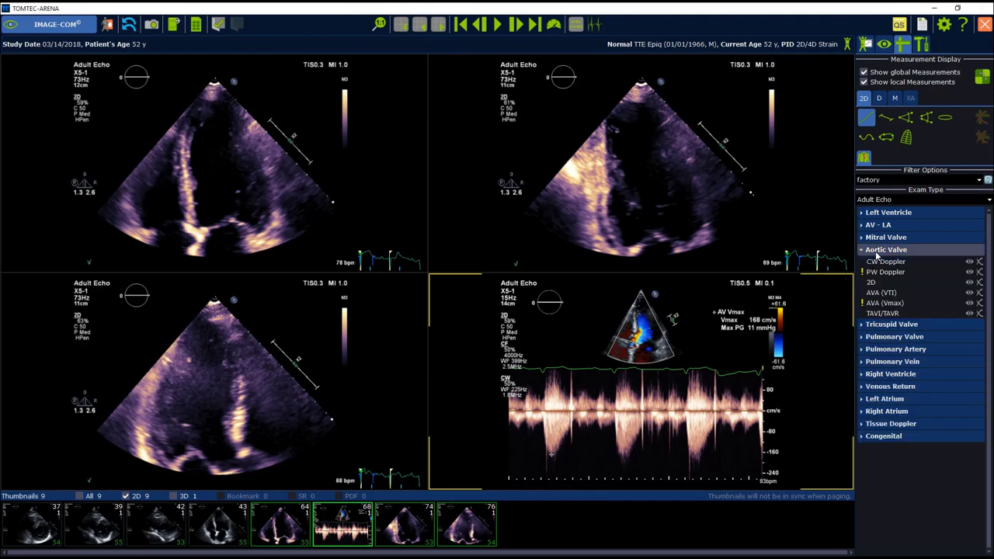
{"action": "left_click", "coordinate": [881, 261]}
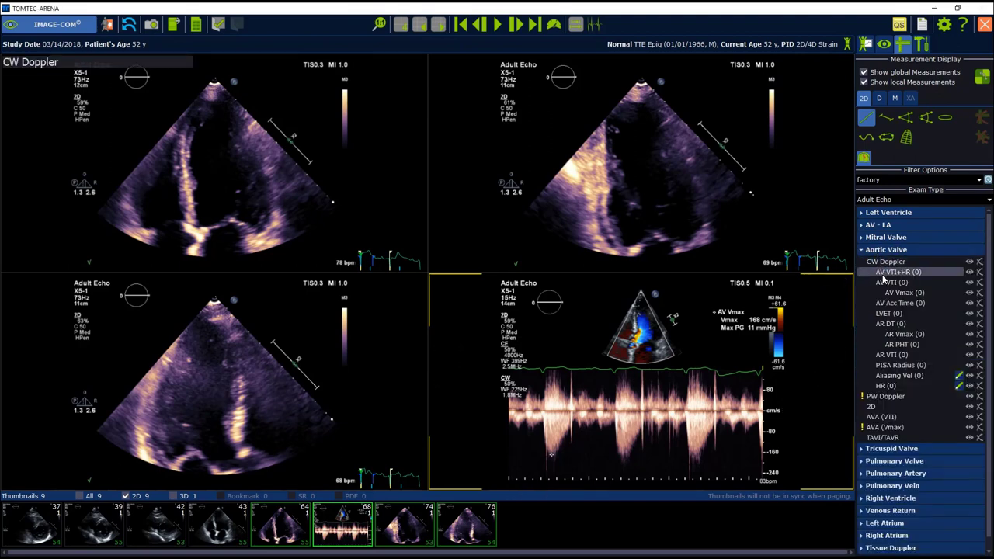
{"action": "left_click", "coordinate": [885, 283]}
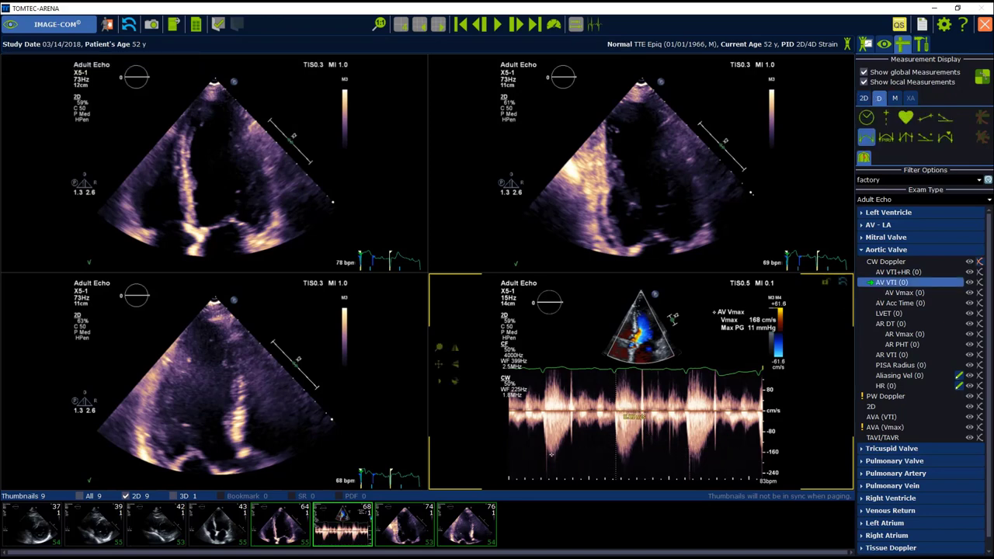
{"action": "mouse_move", "coordinate": [617, 411]}
{"action": "left_mouse_down"}
{"action": "mouse_move", "coordinate": [627, 465]}
{"action": "mouse_move", "coordinate": [628, 433]}
{"action": "mouse_move", "coordinate": [641, 413]}
{"action": "left_mouse_up"}
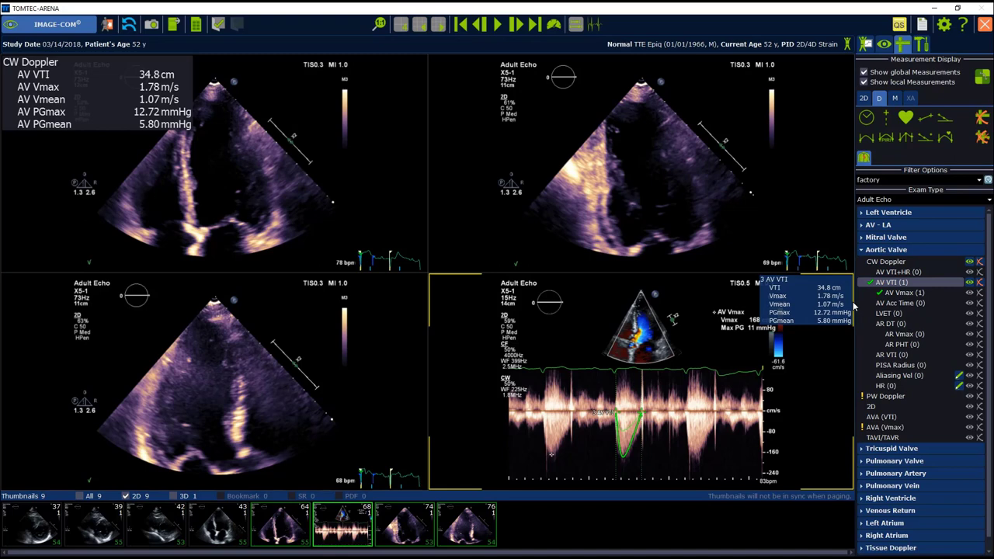
{"action": "mouse_move", "coordinate": [633, 455]}
{"action": "left_mouse_down"}
{"action": "mouse_move", "coordinate": [623, 460]}
{"action": "mouse_move", "coordinate": [636, 442]}
{"action": "left_mouse_up"}
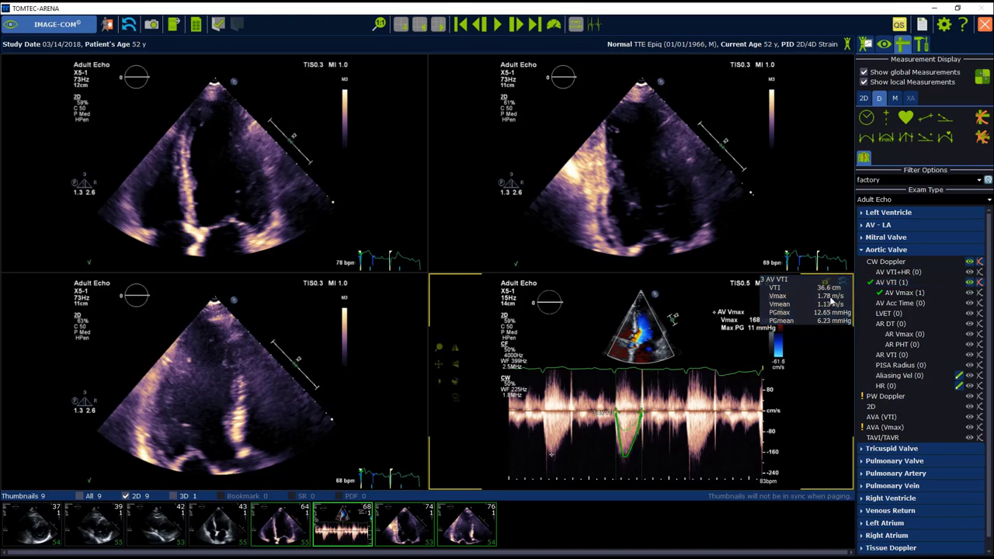
Step: Collapse the Aortic Valve list, set the study to analyzed, and open Reporting
{"action": "left_click", "coordinate": [888, 212]}
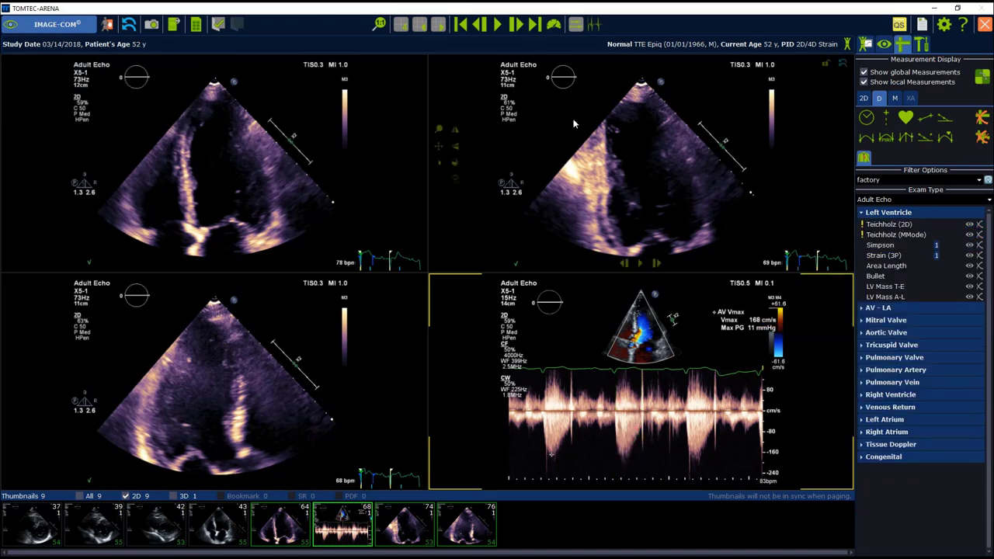
{"action": "left_click", "coordinate": [216, 25]}
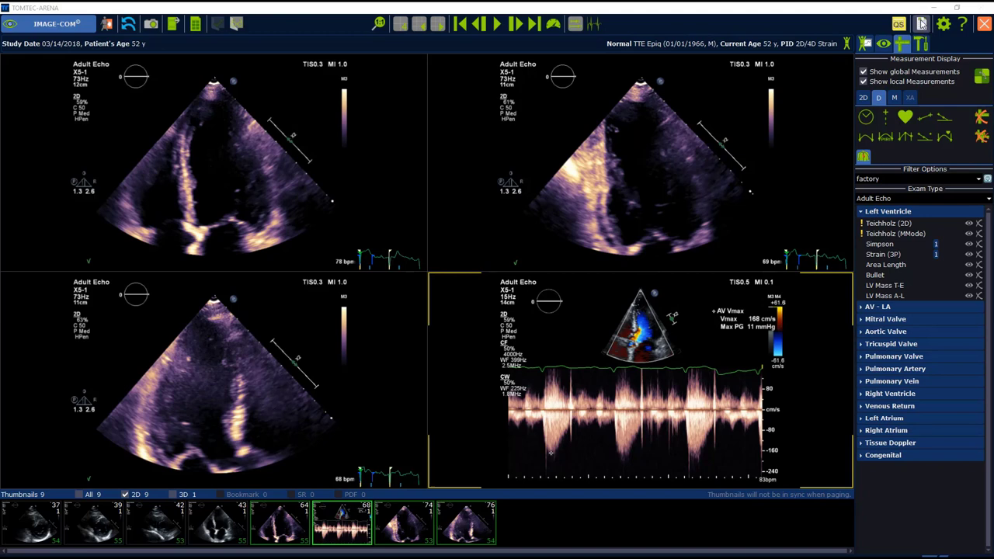
{"action": "left_click", "coordinate": [921, 24]}
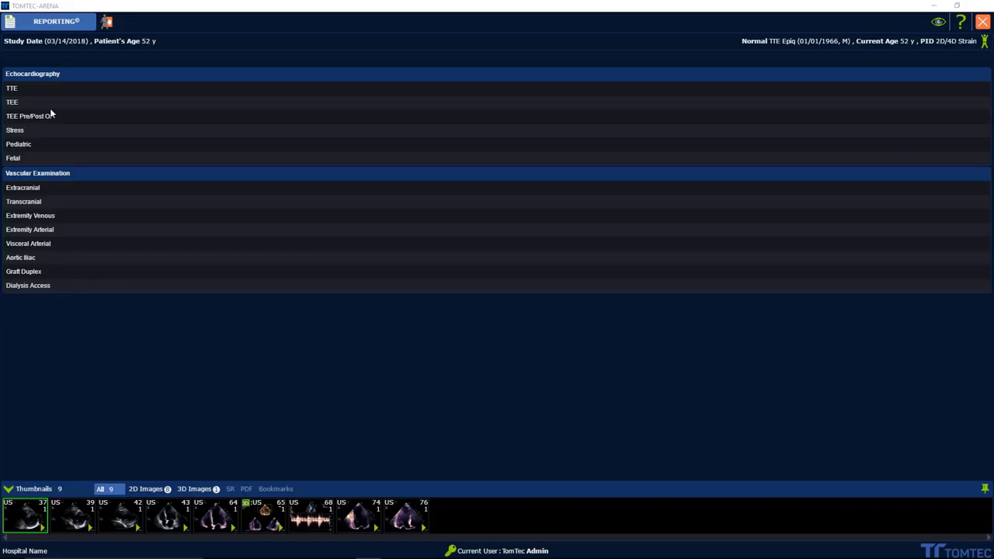
Step: Open the TTE echocardiography report, pre-filled with EF 56.2% and GLS -17.2%
{"action": "left_click", "coordinate": [14, 89]}
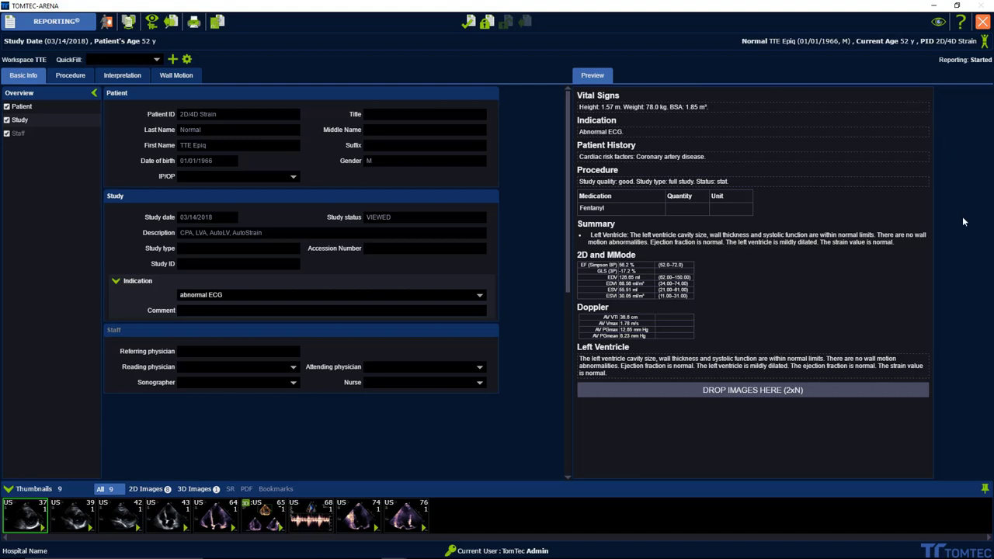
Step: Add abnormal CXR to the report indication alongside abnormal ECG
{"action": "left_click", "coordinate": [479, 296]}
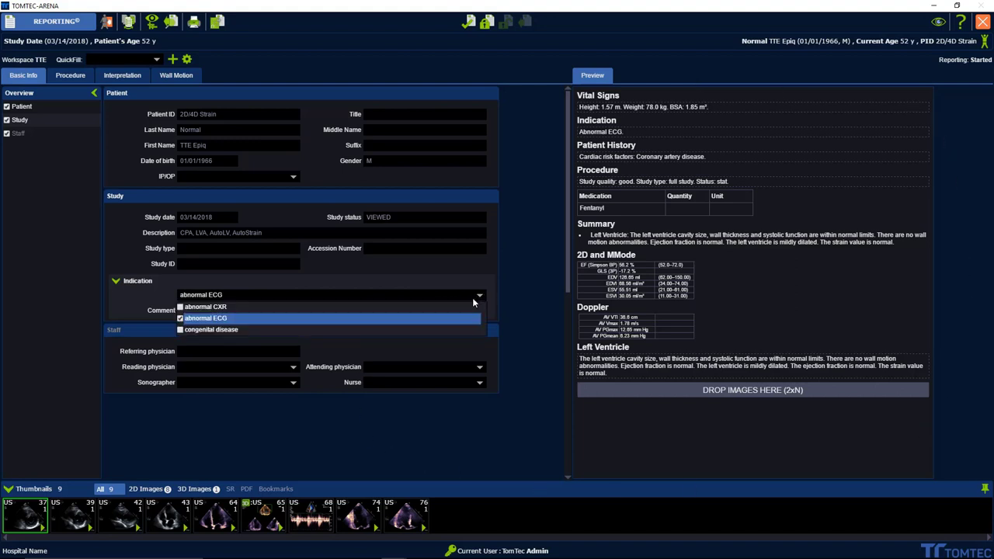
{"action": "left_click", "coordinate": [420, 307]}
{"action": "left_click", "coordinate": [144, 304]}
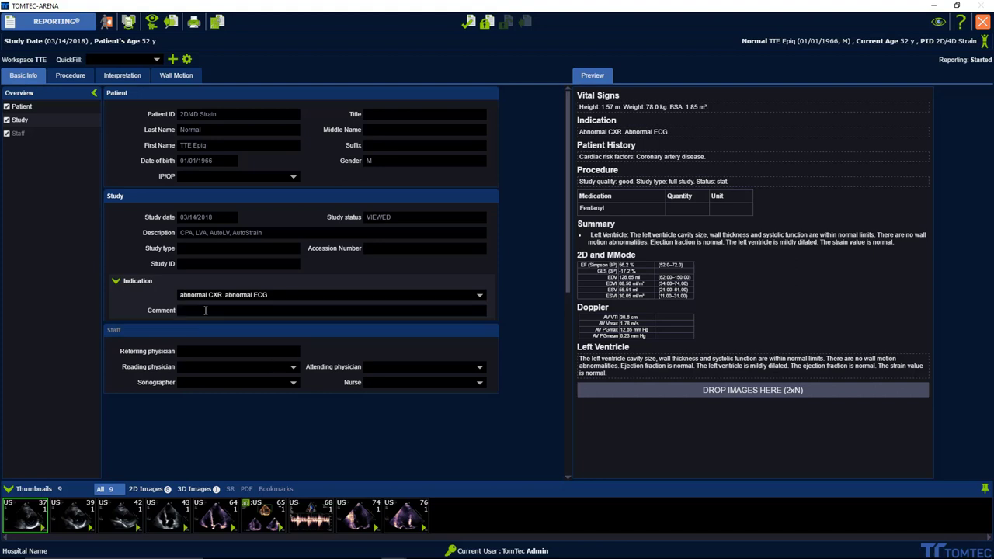
Step: Enter 'Test' as the indication comment
{"action": "type", "text": "Test"}
{"action": "left_click", "coordinate": [150, 63]}
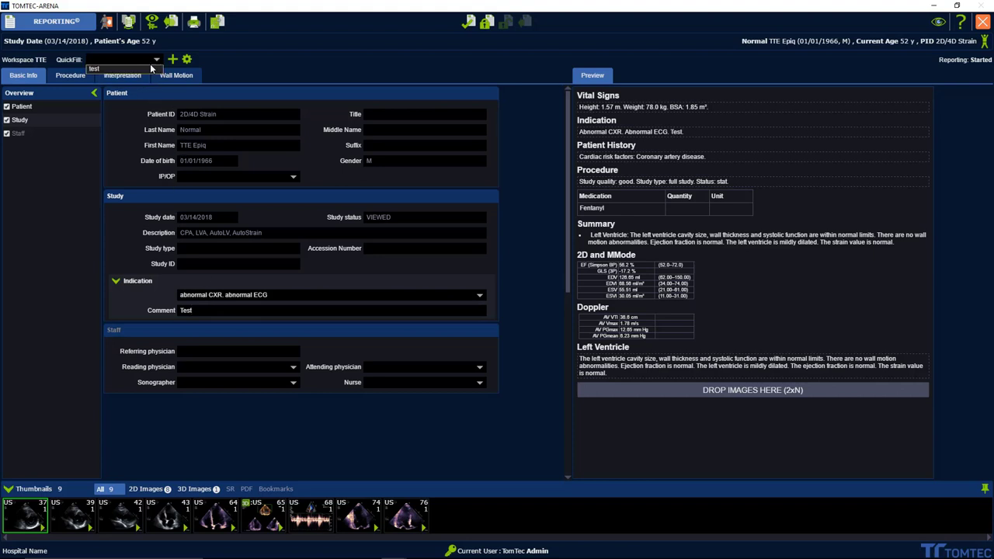
{"action": "left_click", "coordinate": [147, 67]}
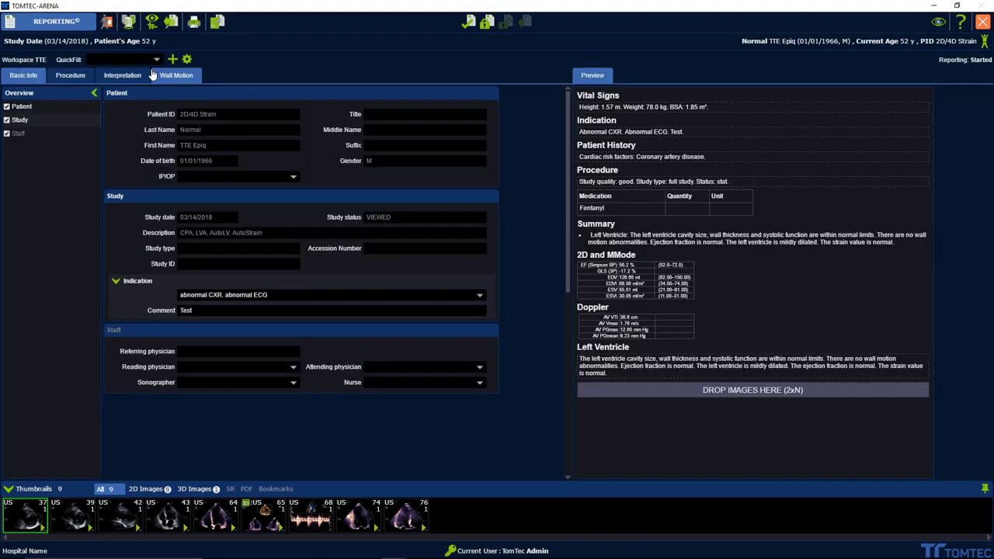
{"action": "left_click", "coordinate": [217, 24]}
{"action": "left_click", "coordinate": [218, 28]}
{"action": "left_click", "coordinate": [182, 296]}
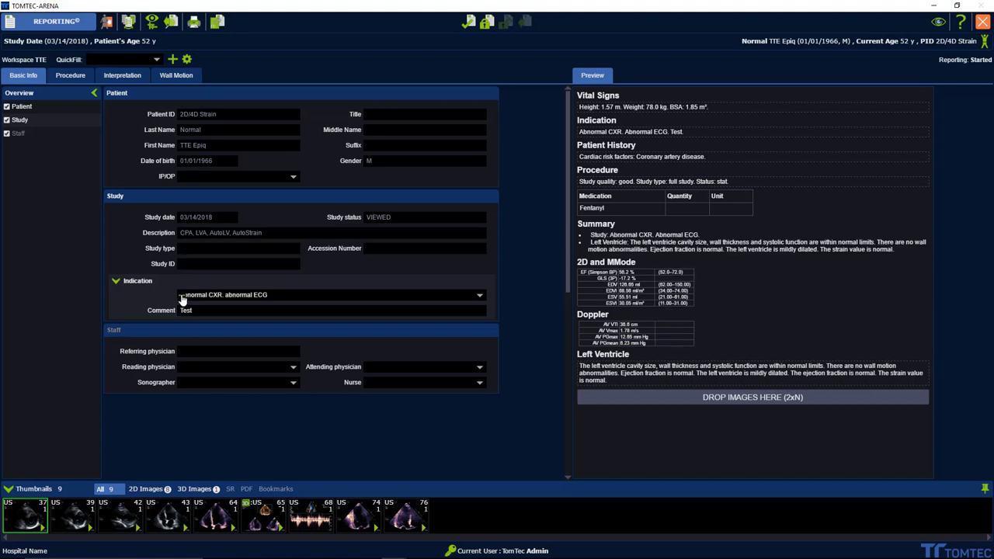
{"action": "left_click", "coordinate": [182, 297]}
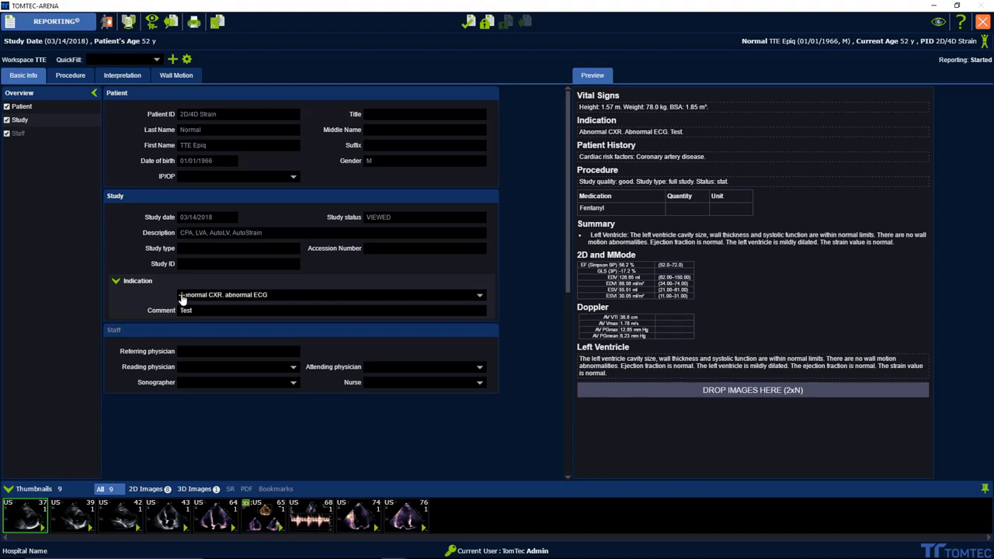
{"action": "left_click", "coordinate": [182, 296]}
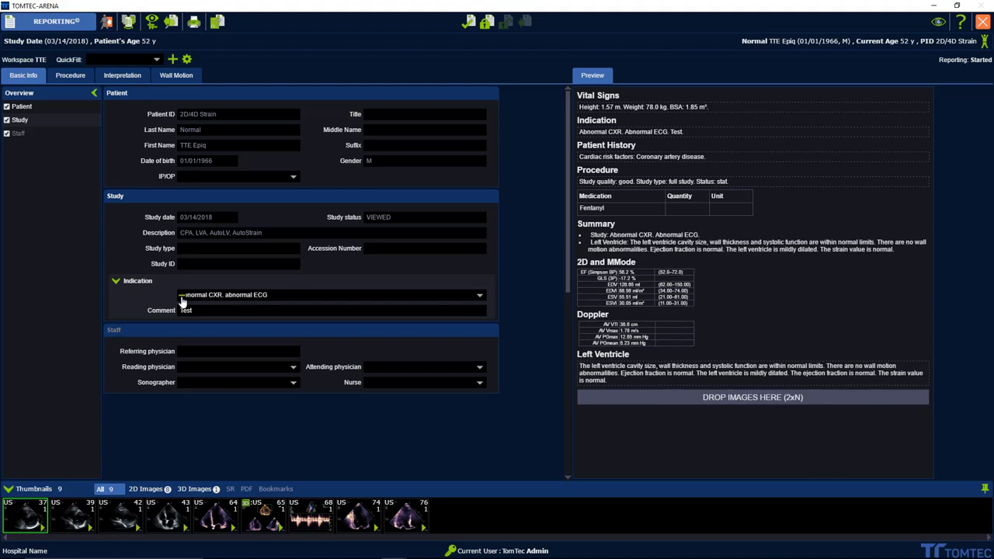
{"action": "left_click", "coordinate": [182, 296]}
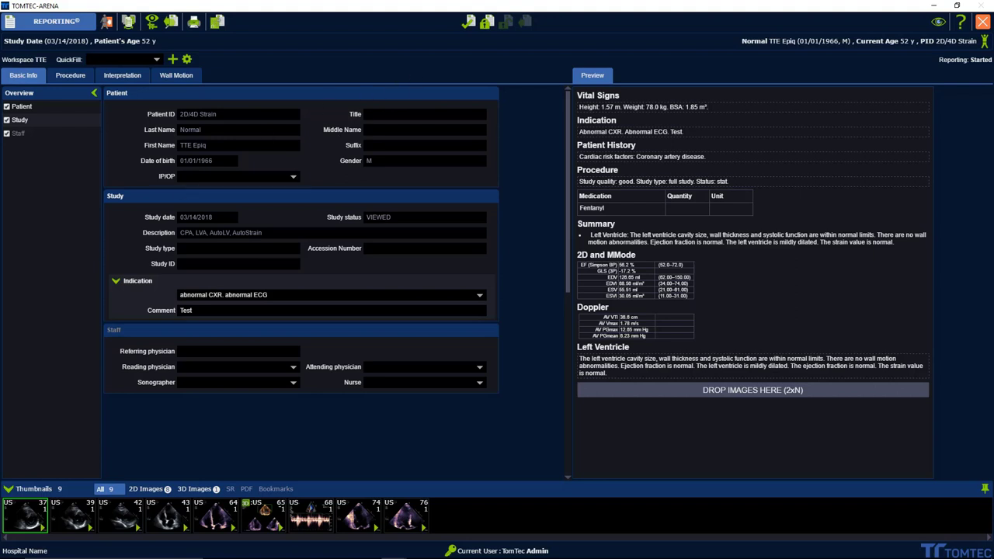
Step: Add an ultrasound image, set the report to preliminary, then finalize it with the user's password
{"action": "left_click_drag", "start_coordinate": [404, 514], "coordinate": [761, 385]}
{"action": "left_click", "coordinate": [469, 23]}
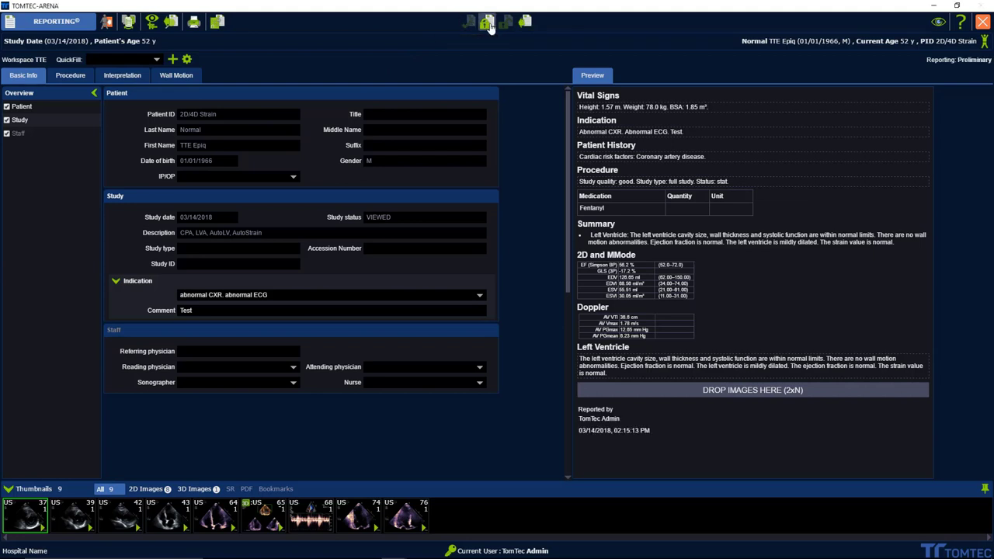
{"action": "left_click", "coordinate": [487, 24]}
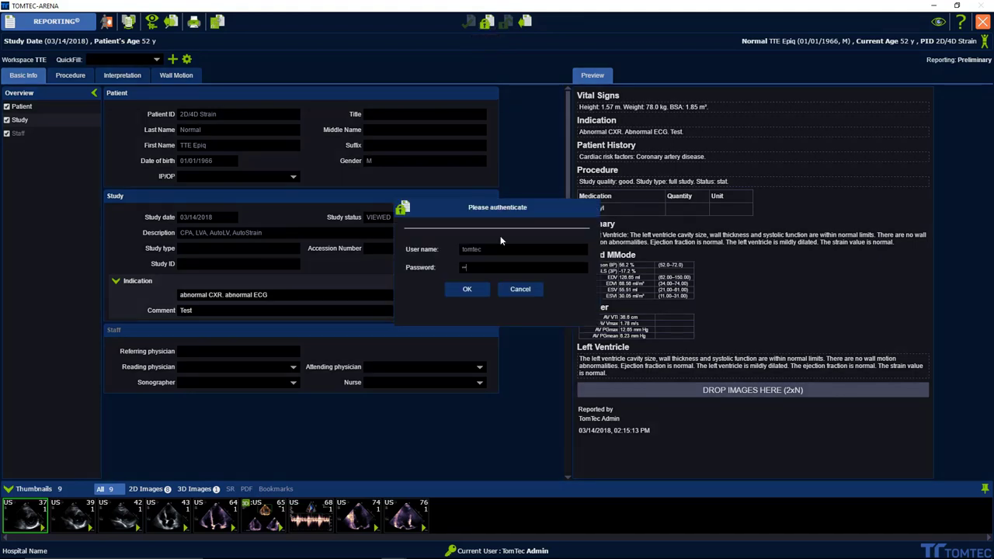
{"action": "key", "text": "Return"}
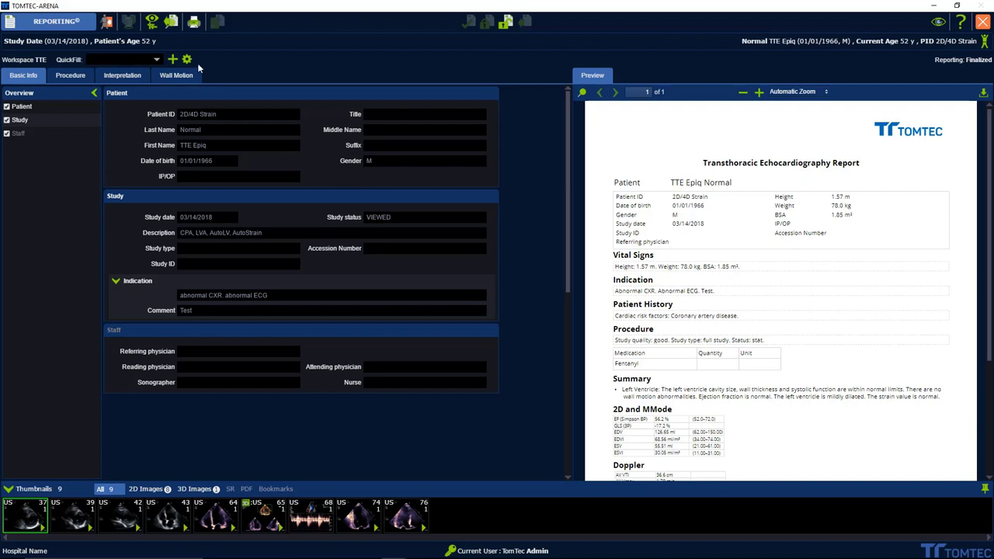
{"action": "left_click", "coordinate": [194, 24]}
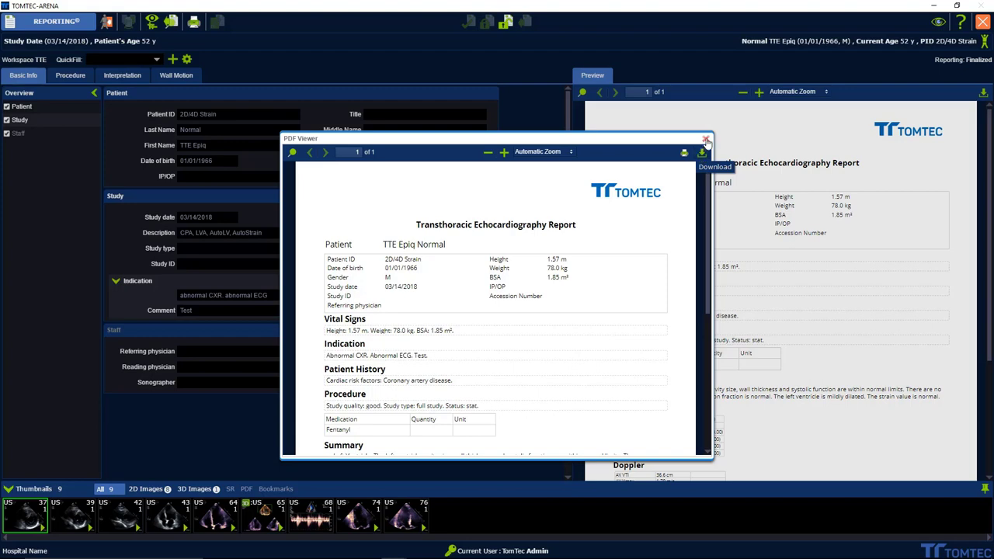
{"action": "left_click", "coordinate": [706, 139]}
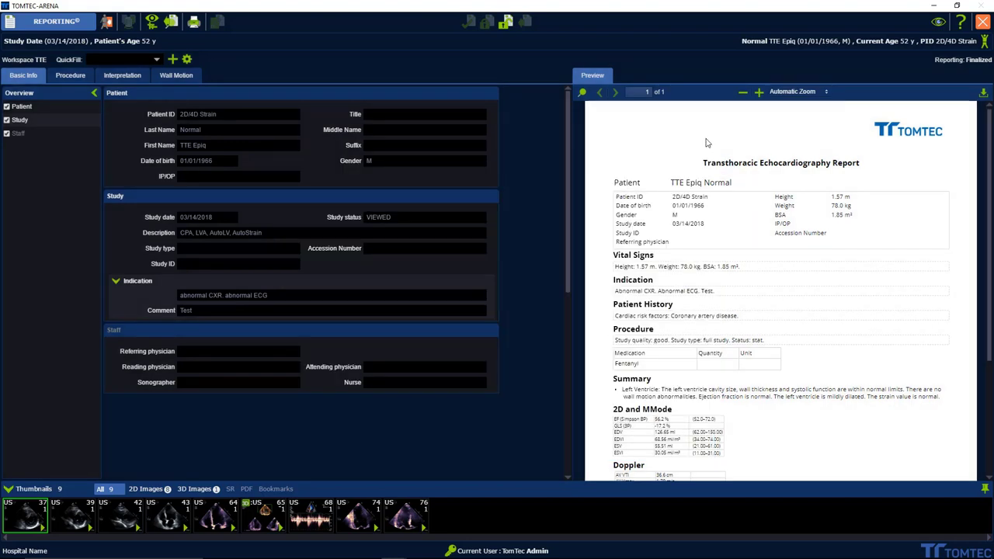
Step: Return to the study list to see the 03/14/2018 study Analyzed and Finalized
{"action": "left_click", "coordinate": [107, 23]}
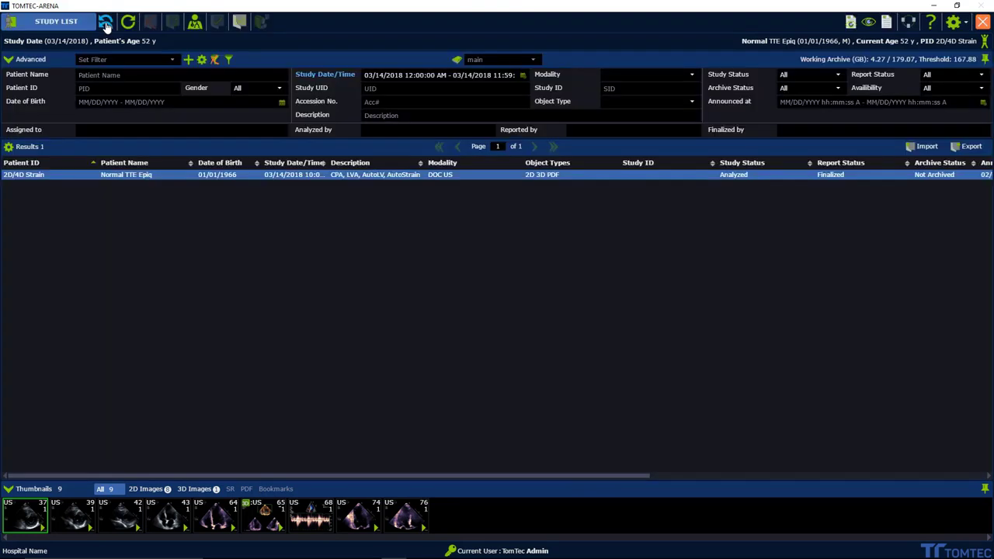